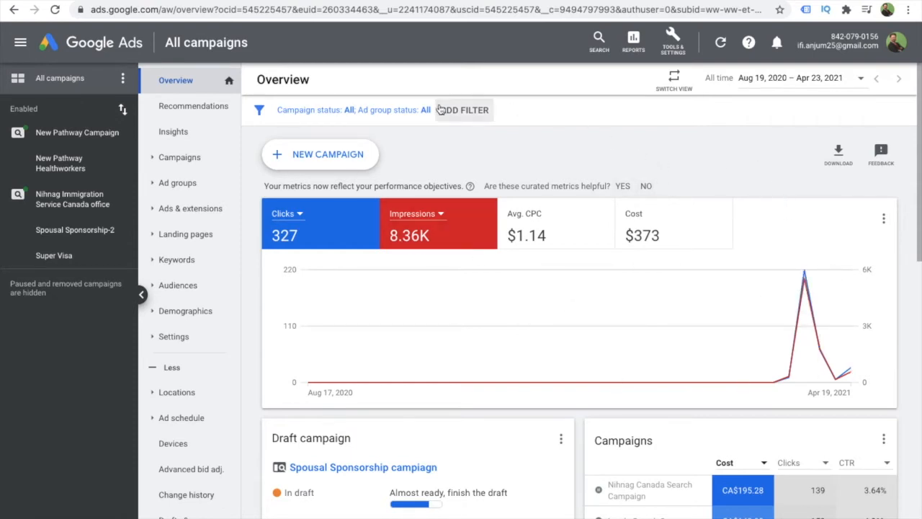
- Start a new campaign with Website traffic as the goal and Search as the campaign type
{"action": "left_click", "coordinate": [312, 156]}
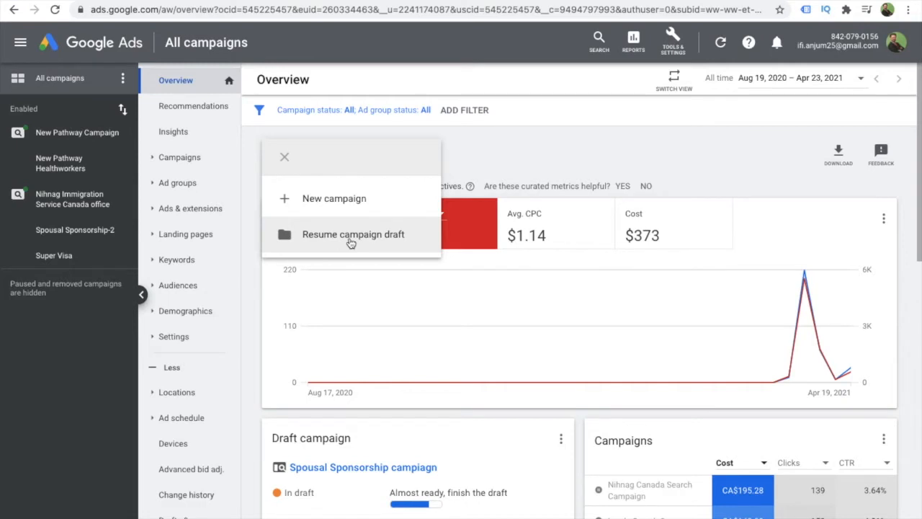
{"action": "left_click", "coordinate": [328, 205]}
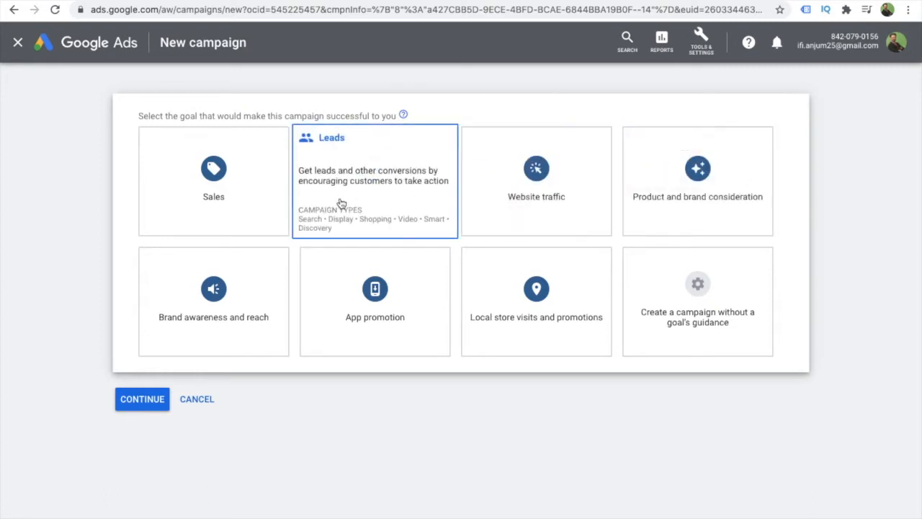
{"action": "left_click", "coordinate": [527, 162]}
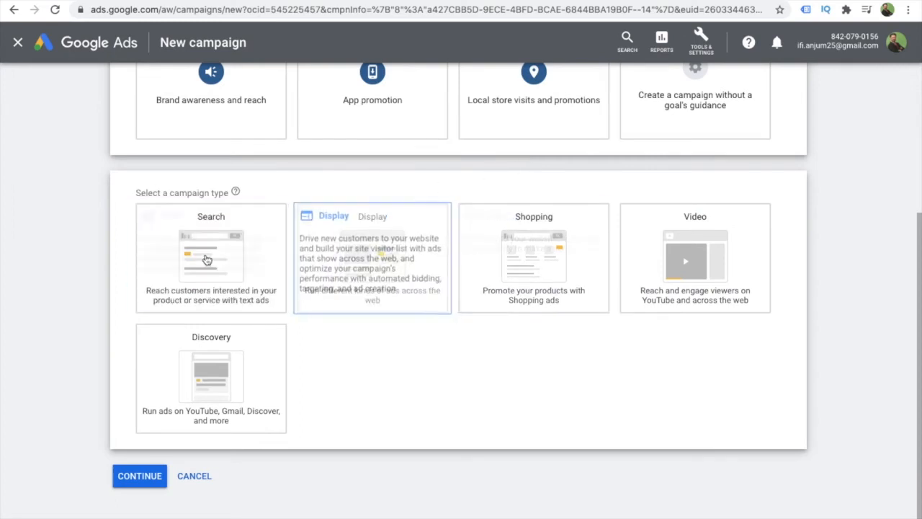
{"action": "left_click", "coordinate": [196, 248]}
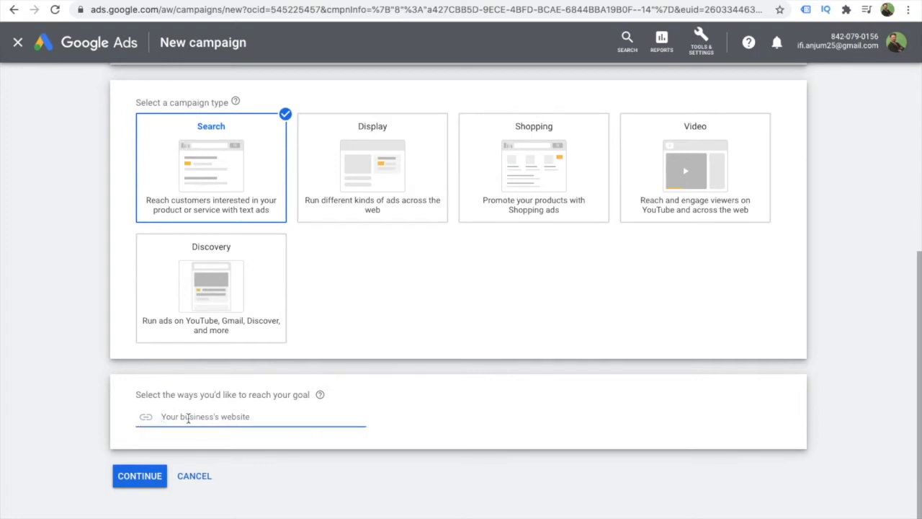
{"action": "type", "text": "www.octopus"}
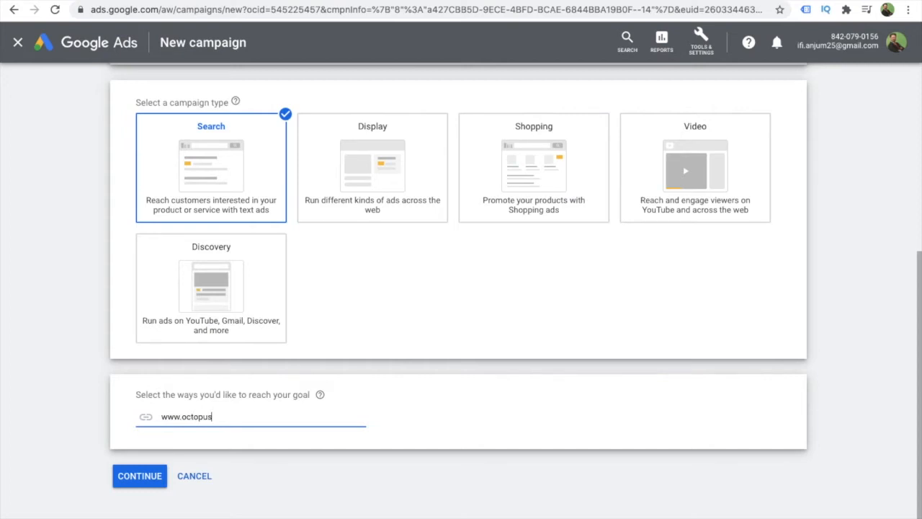
{"action": "type", "text": "communications.net"}
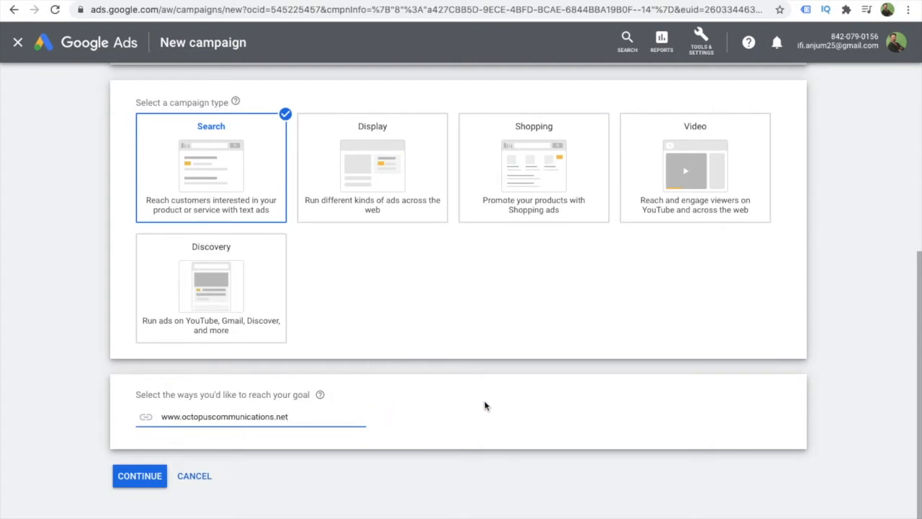
{"action": "left_click", "coordinate": [140, 476]}
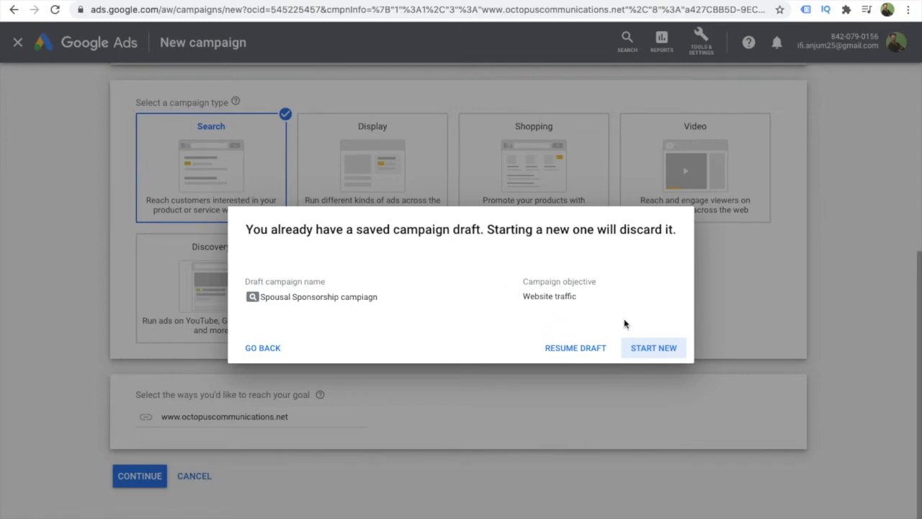
{"action": "left_click", "coordinate": [653, 348]}
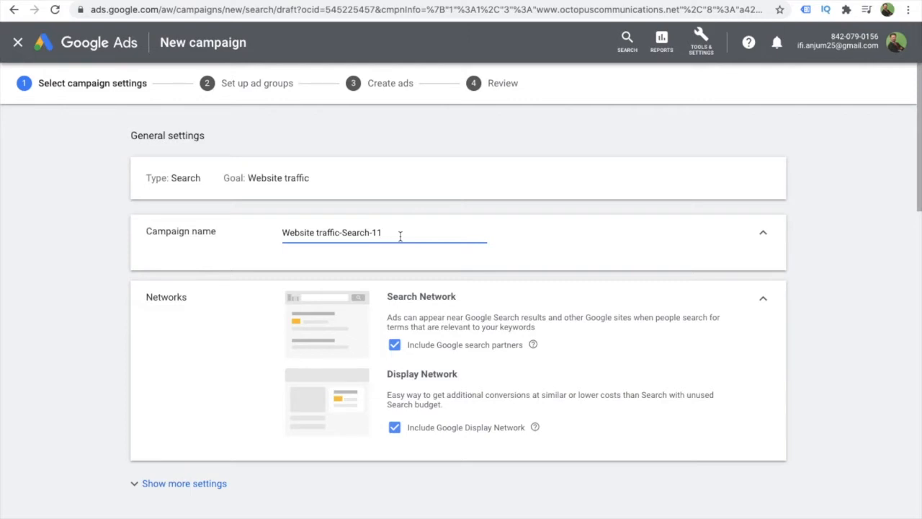
- Rename the campaign "Website traffic-Search-octopus communications" and exclude the Google Display Network
{"action": "key", "text": "BackSpace"}
{"action": "key", "text": "BackSpace"}
{"action": "type", "text": "-octopus communcai"}
{"action": "key", "text": "BackSpace"}
{"action": "key", "text": "BackSpace"}
{"action": "type", "text": "ications"}
{"action": "left_click", "coordinate": [394, 430]}
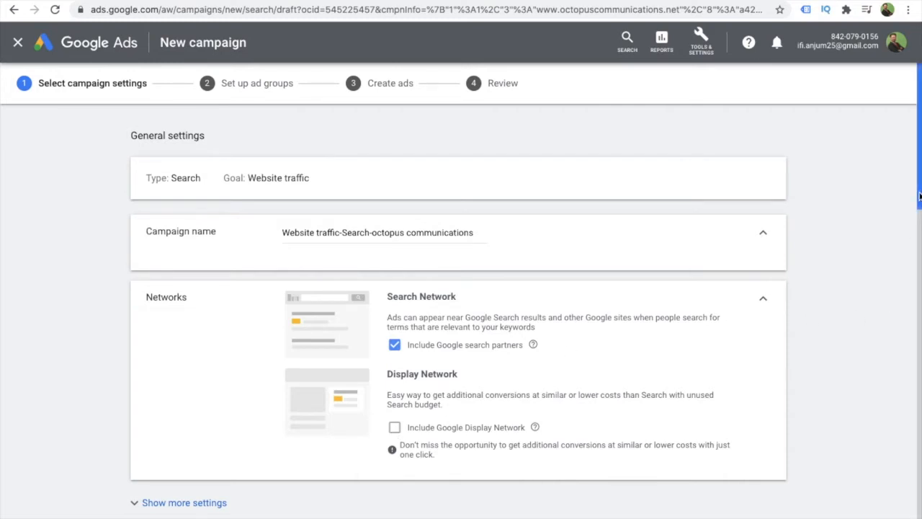
- Expand the location options and target the city of Lahore, Punjab, Pakistan as a custom location
{"action": "left_click_drag", "start_coordinate": [919, 196], "coordinate": [919, 330]}
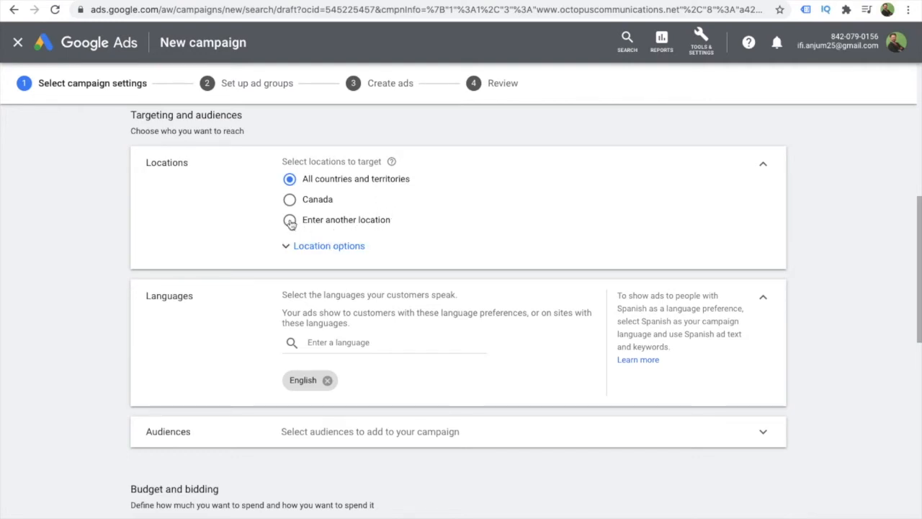
{"action": "left_click", "coordinate": [339, 253]}
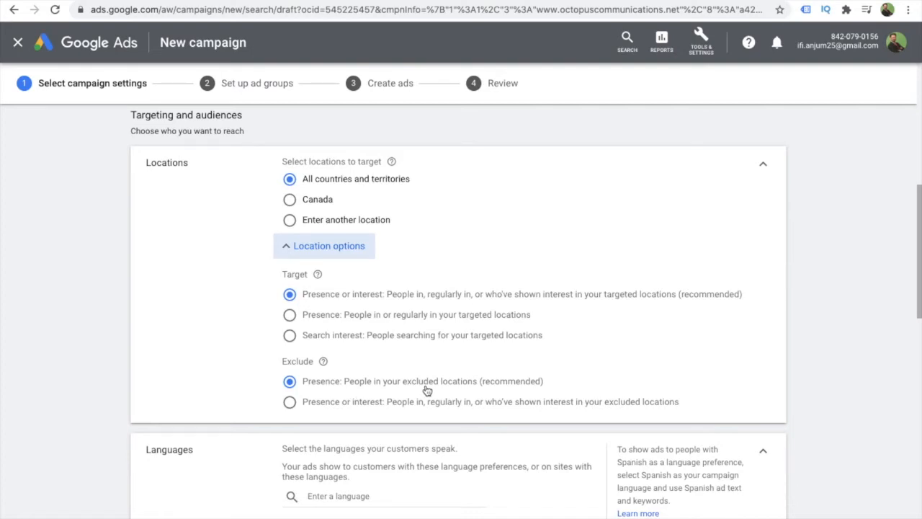
{"action": "left_click", "coordinate": [291, 221]}
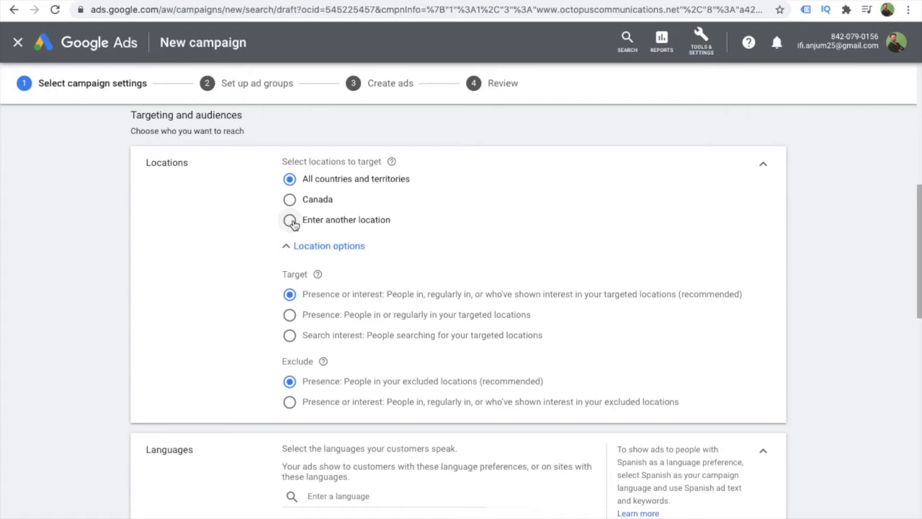
{"action": "left_click", "coordinate": [347, 250]}
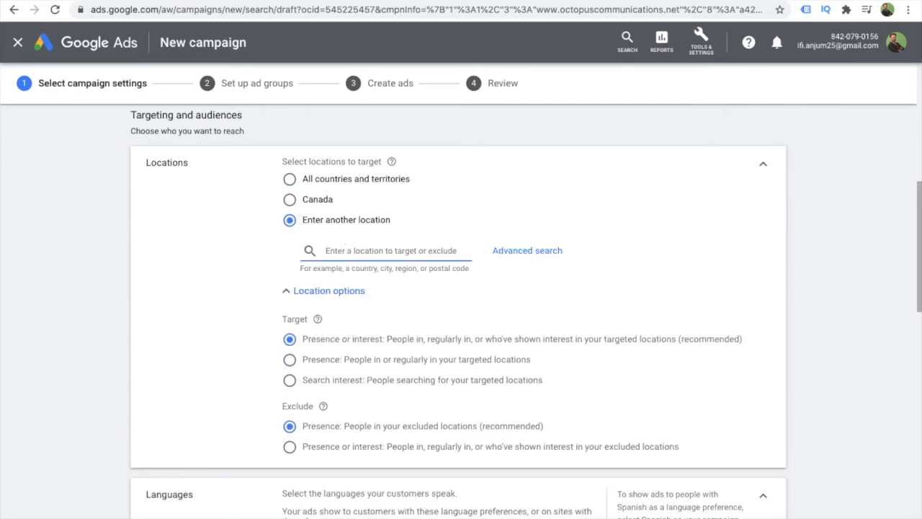
{"action": "type", "text": "Lahore"}
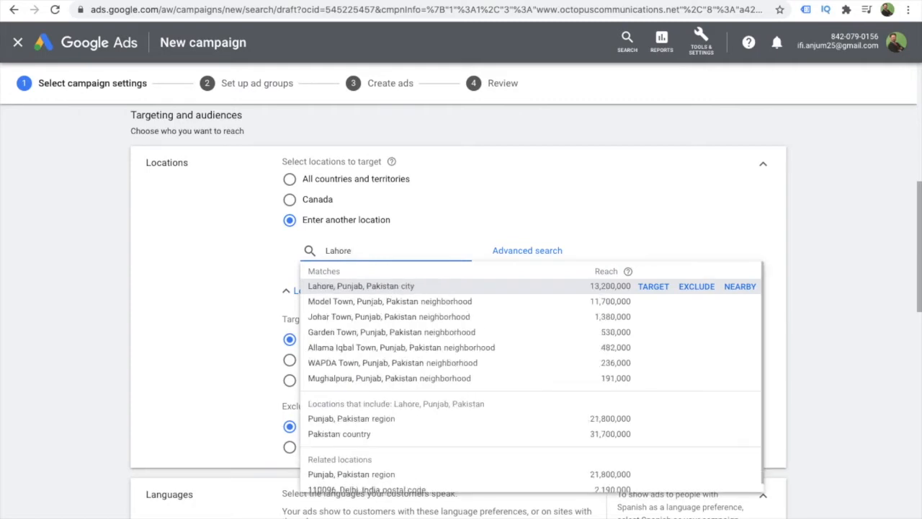
{"action": "left_click", "coordinate": [654, 287]}
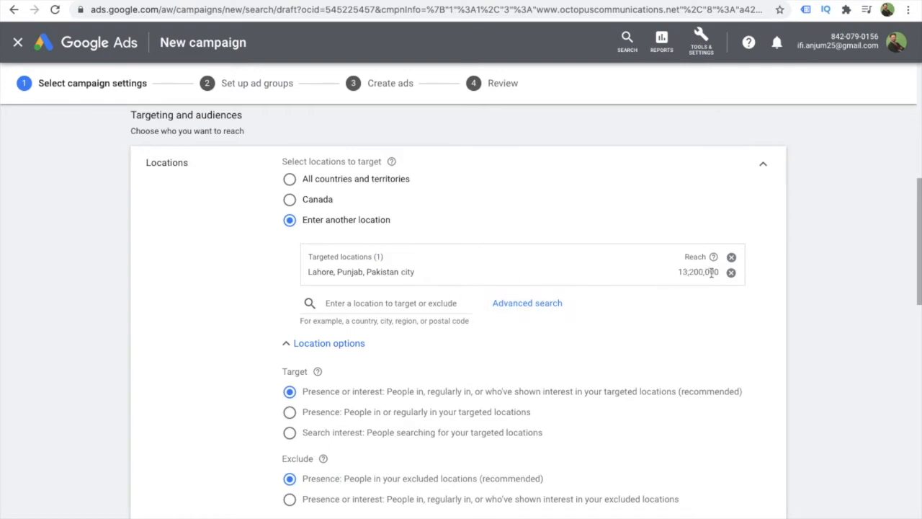
- Add the city of Karachi, Sindh, Pakistan to the campaign's targeted locations
{"action": "left_click", "coordinate": [360, 303]}
{"action": "type", "text": "Karac"}
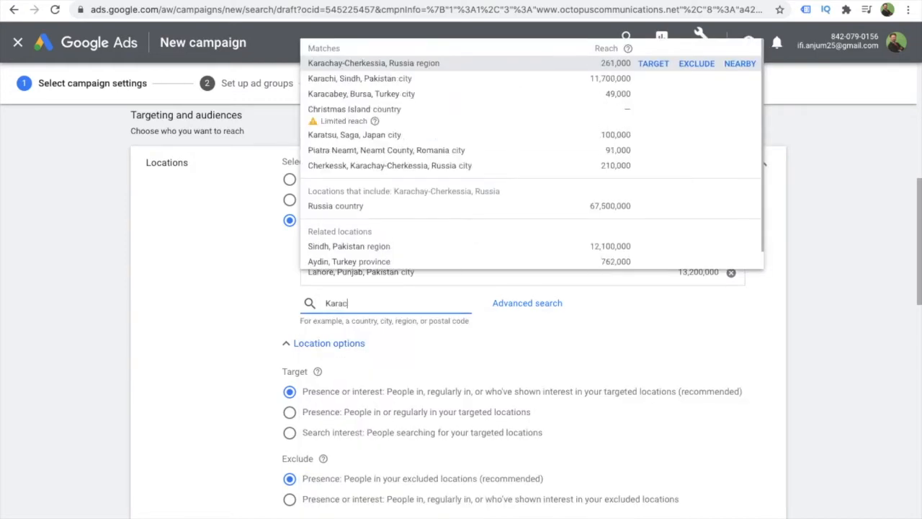
{"action": "type", "text": "hi"}
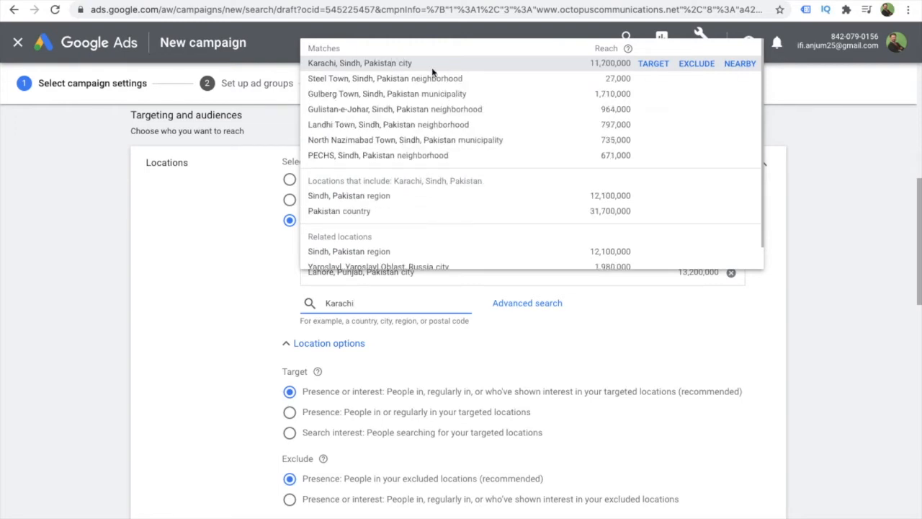
{"action": "left_click", "coordinate": [642, 66]}
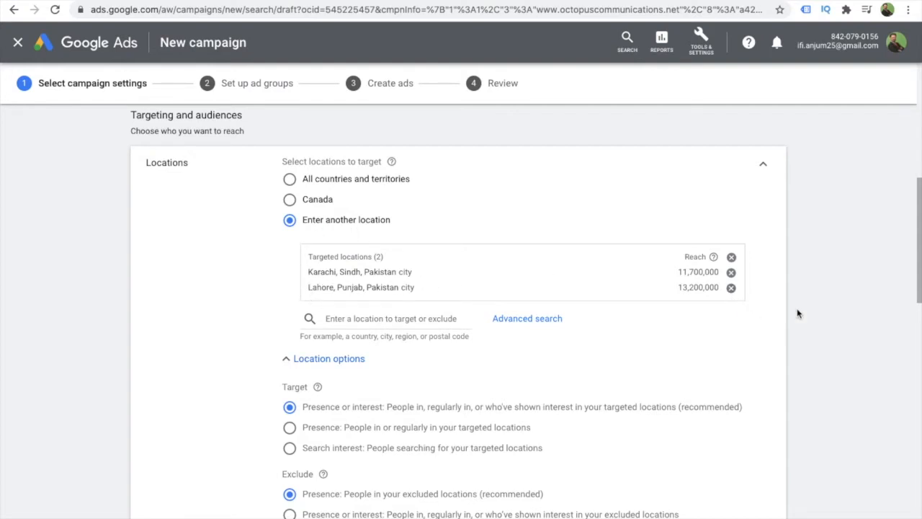
- Add Urdu to the campaign's customer languages and collapse the Languages section
{"action": "left_click", "coordinate": [919, 263]}
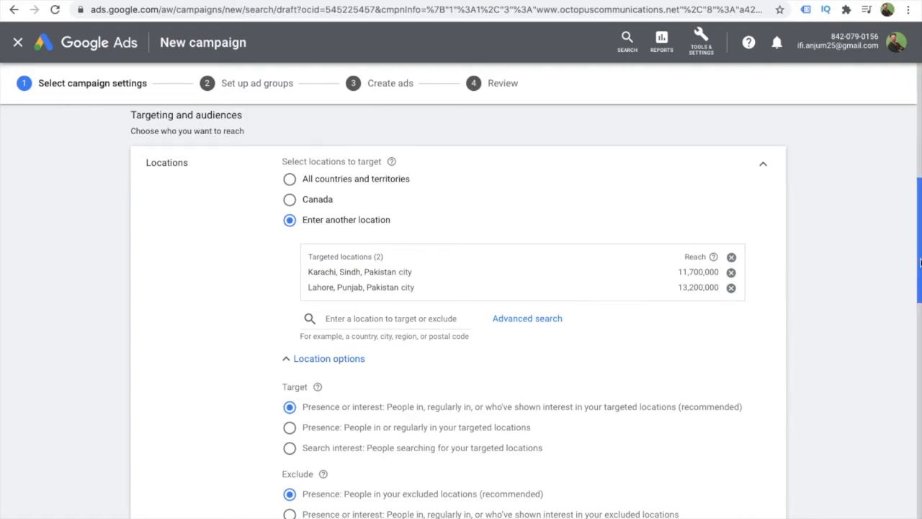
{"action": "left_click_drag", "start_coordinate": [920, 262], "coordinate": [917, 332]}
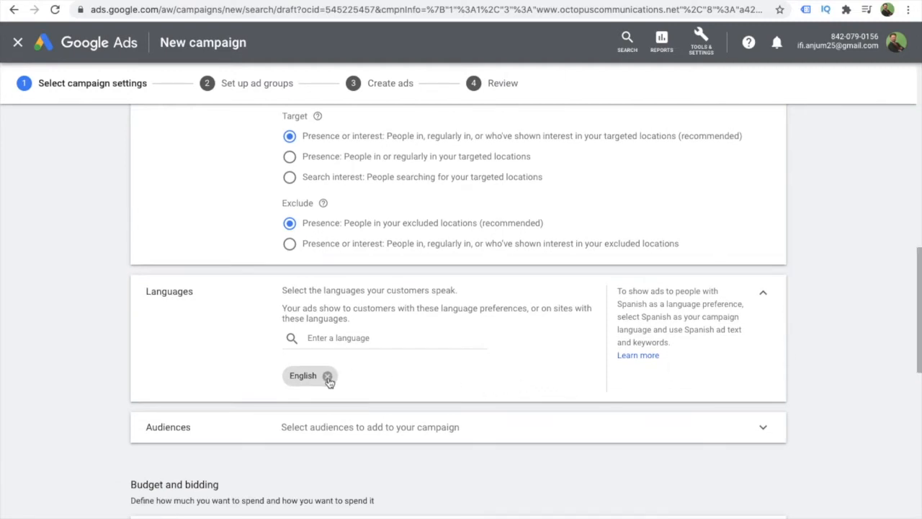
{"action": "left_click", "coordinate": [343, 340]}
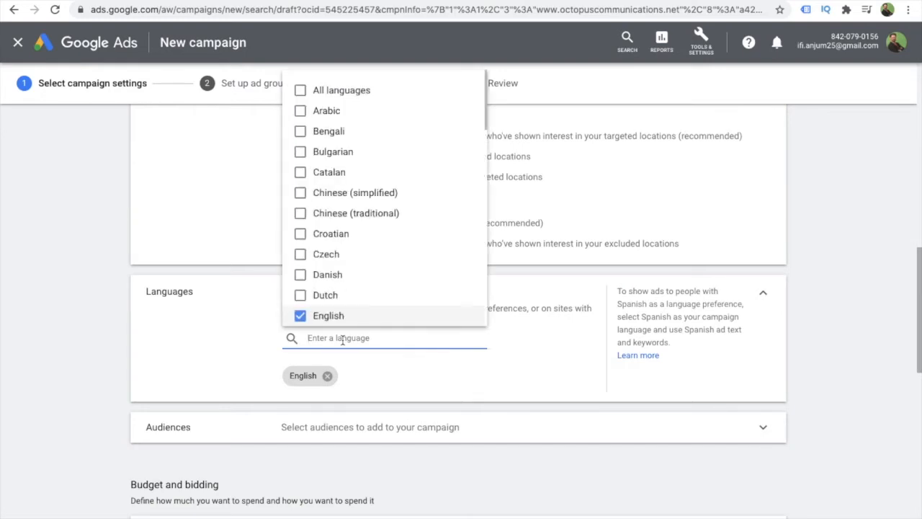
{"action": "type", "text": "urdu"}
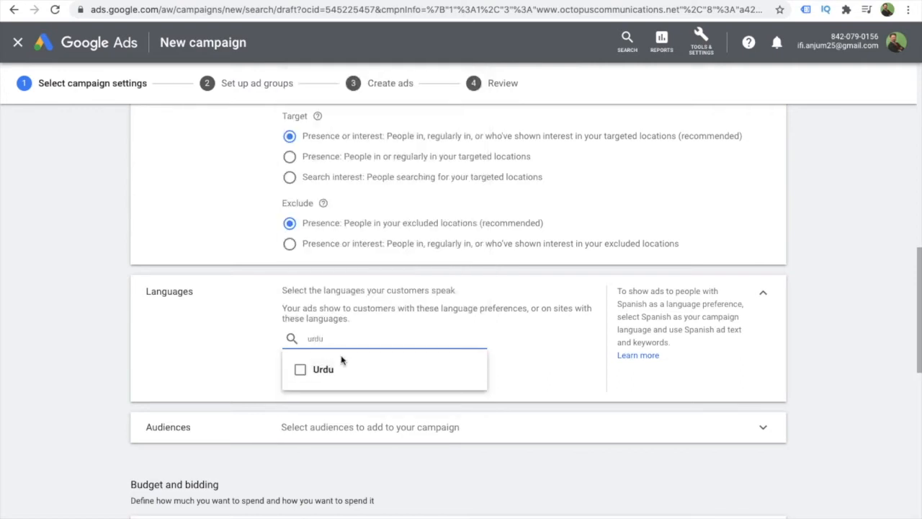
{"action": "left_click", "coordinate": [300, 370]}
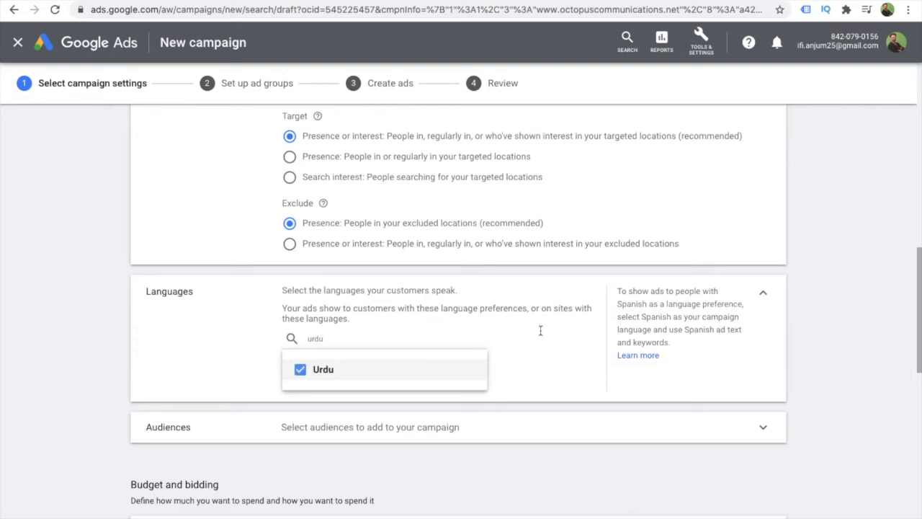
{"action": "left_click", "coordinate": [537, 362]}
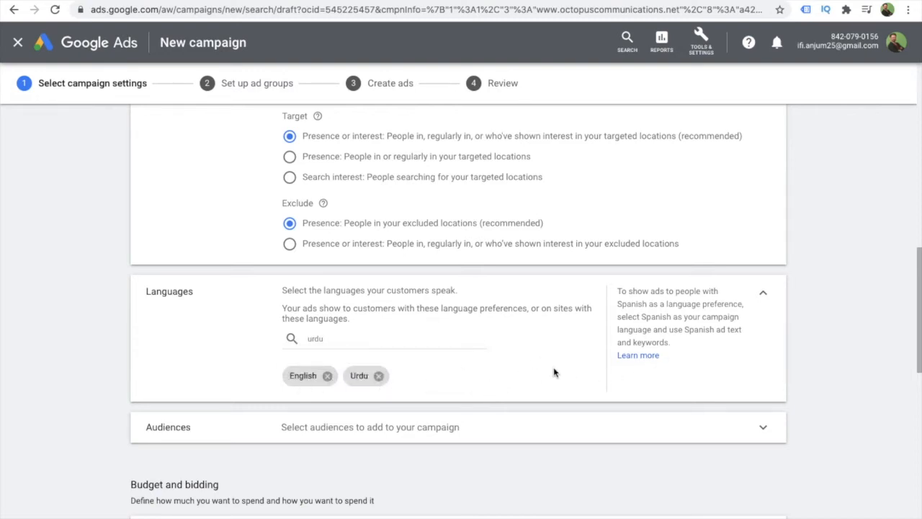
{"action": "scroll", "coordinate": [553, 372], "scroll_direction": "down", "scroll_amount": 2}
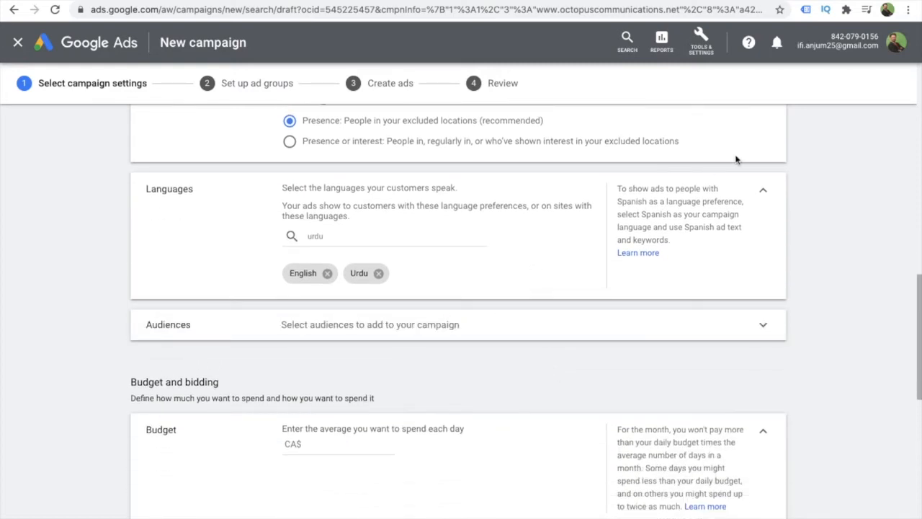
{"action": "left_click", "coordinate": [764, 195]}
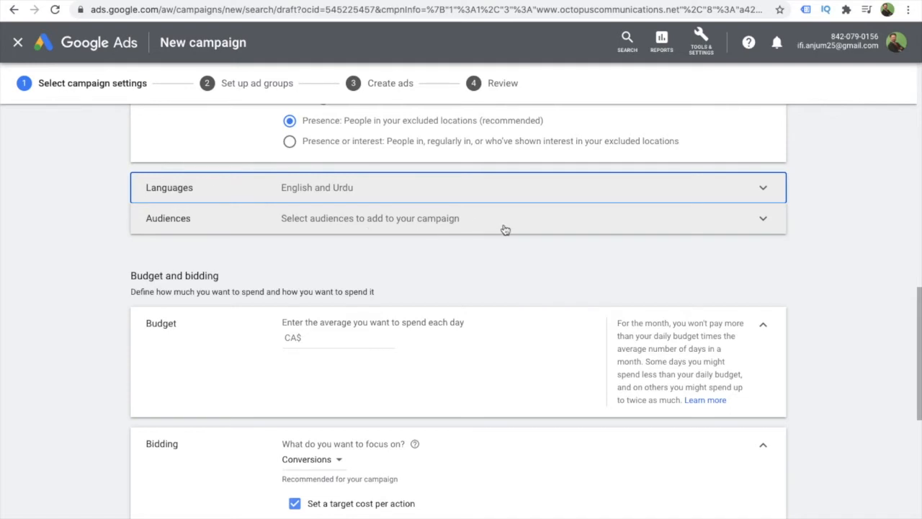
- Search the audiences for "digital marketing" and add Advertising & Marketing Services, Web Design & Development, Email Marketing Services, and SEO & SEM Services
{"action": "left_click", "coordinate": [764, 219]}
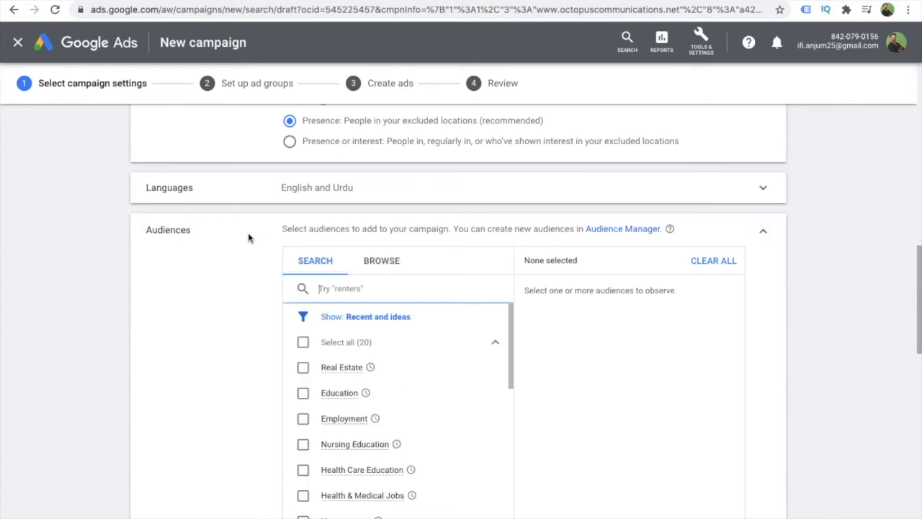
{"action": "left_click", "coordinate": [317, 263]}
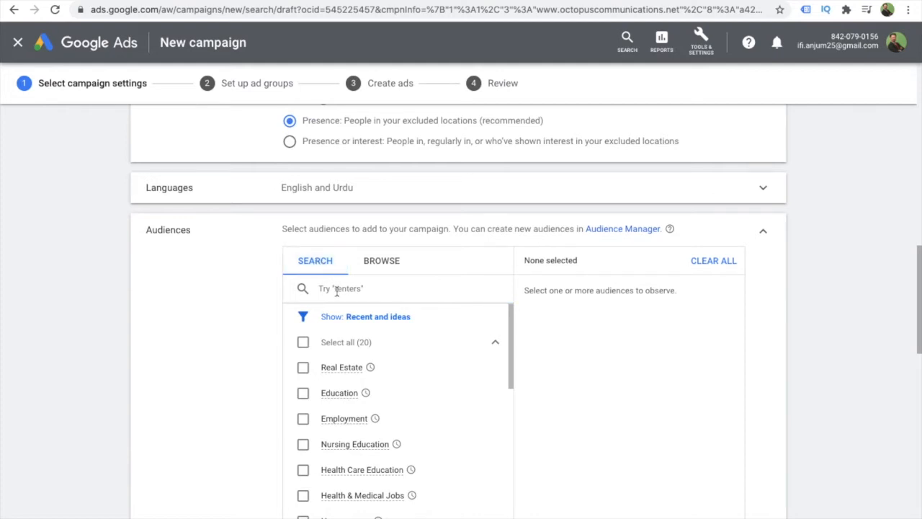
{"action": "left_click", "coordinate": [336, 290]}
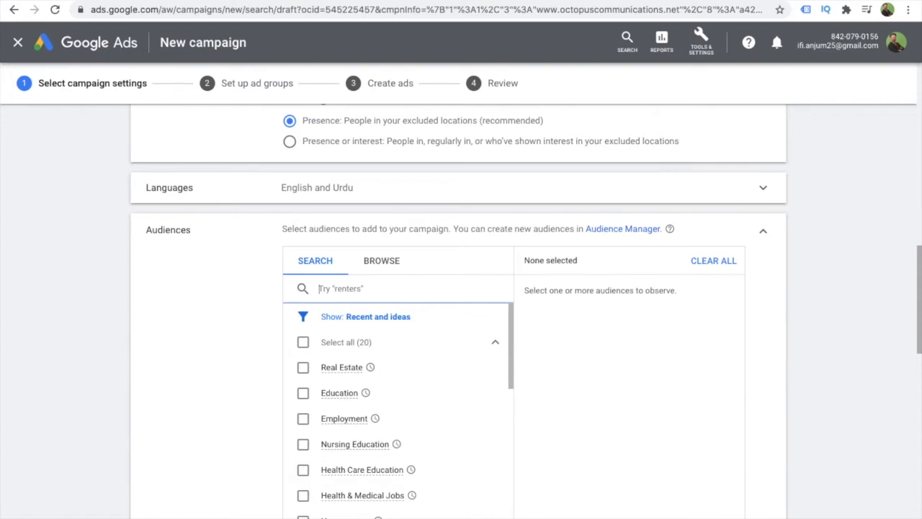
{"action": "type", "text": "digital "}
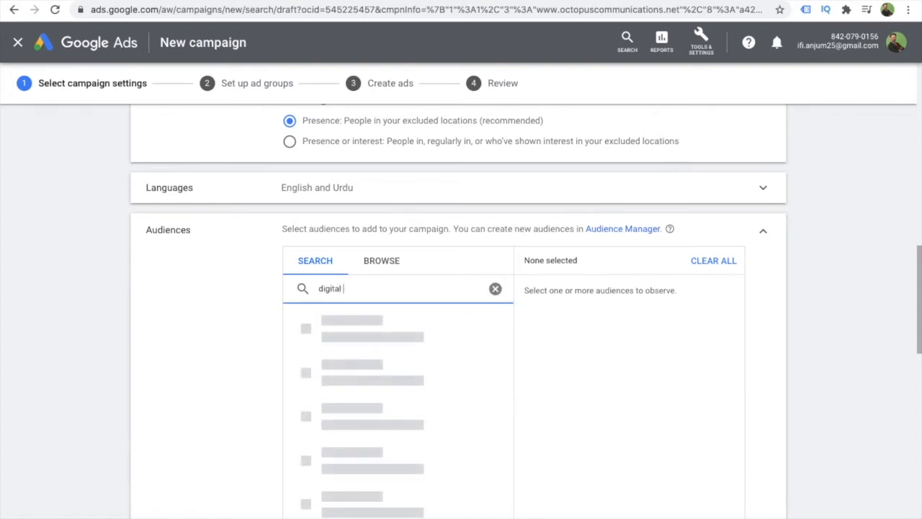
{"action": "type", "text": "marketing"}
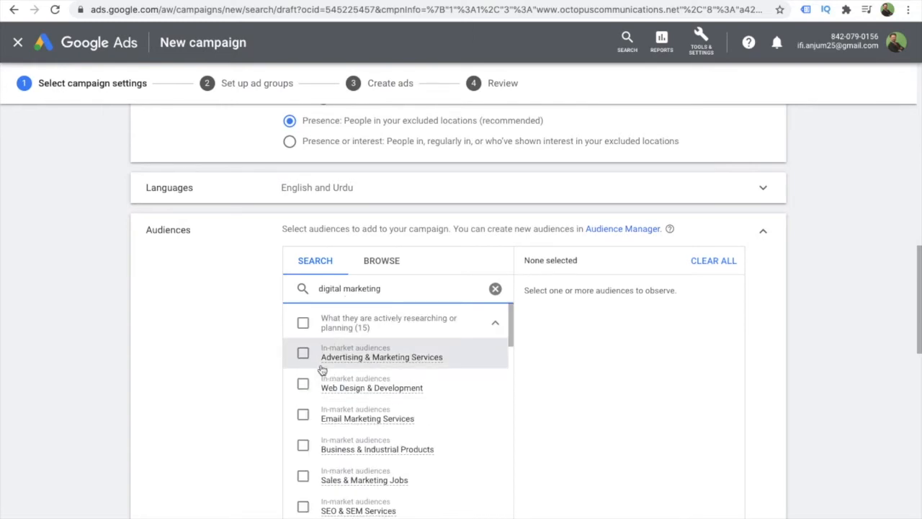
{"action": "mouse_move", "coordinate": [376, 366]}
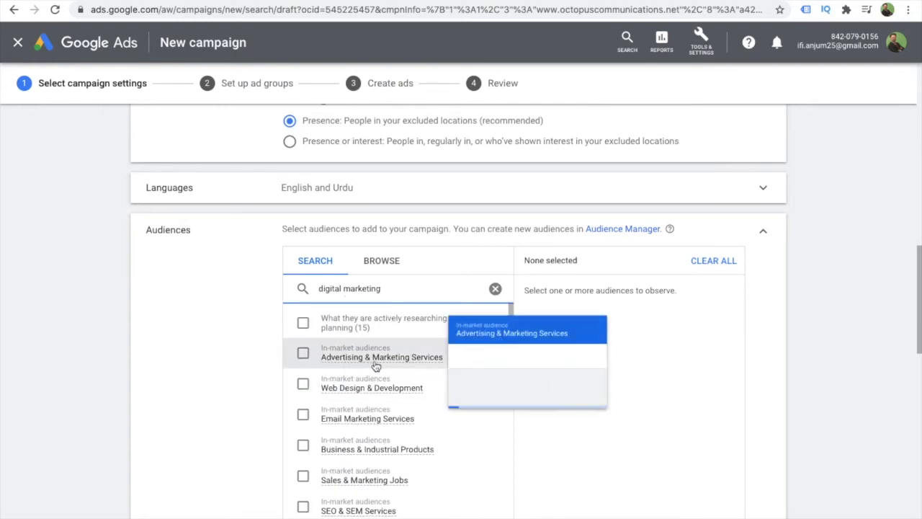
{"action": "left_click", "coordinate": [303, 353]}
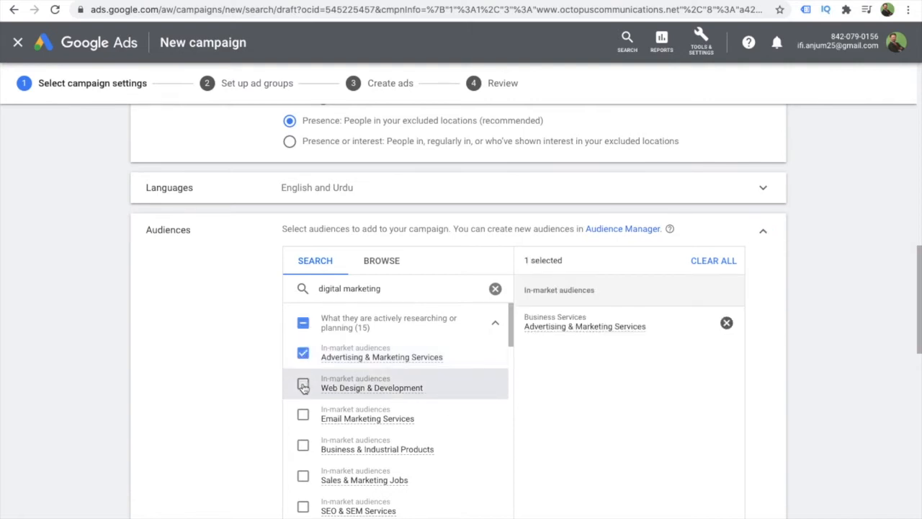
{"action": "left_click", "coordinate": [303, 387]}
{"action": "left_click", "coordinate": [304, 417]}
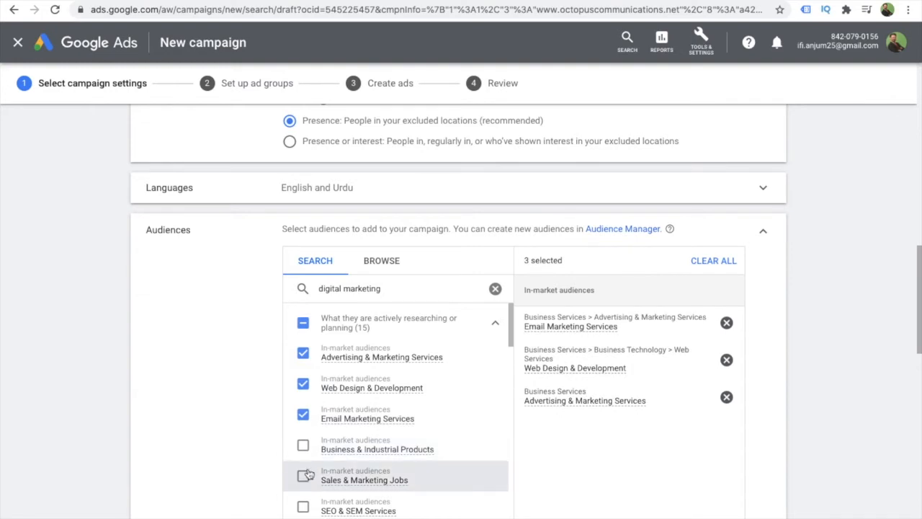
{"action": "left_click", "coordinate": [303, 506]}
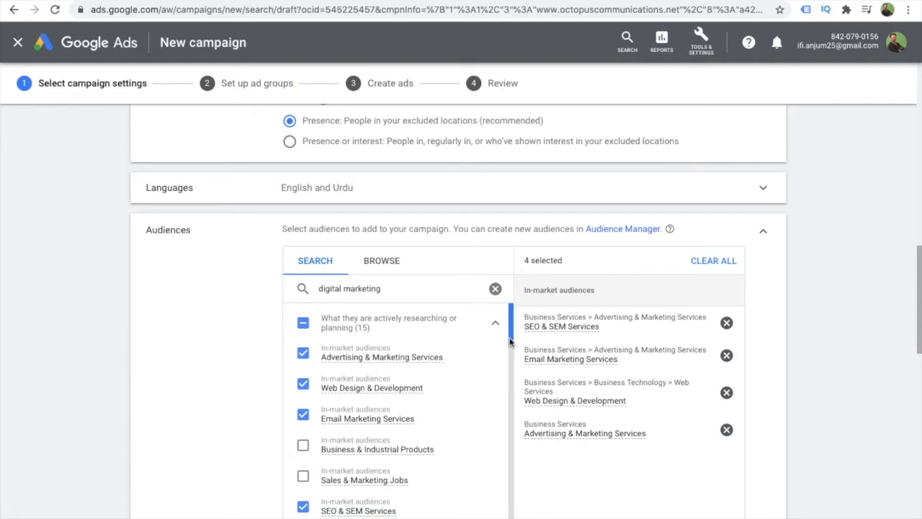
- Add the Business Education in-market audience and the Social Media Enthusiasts affinity audience from the digital marketing results
{"action": "left_click_drag", "start_coordinate": [509, 341], "coordinate": [516, 408]}
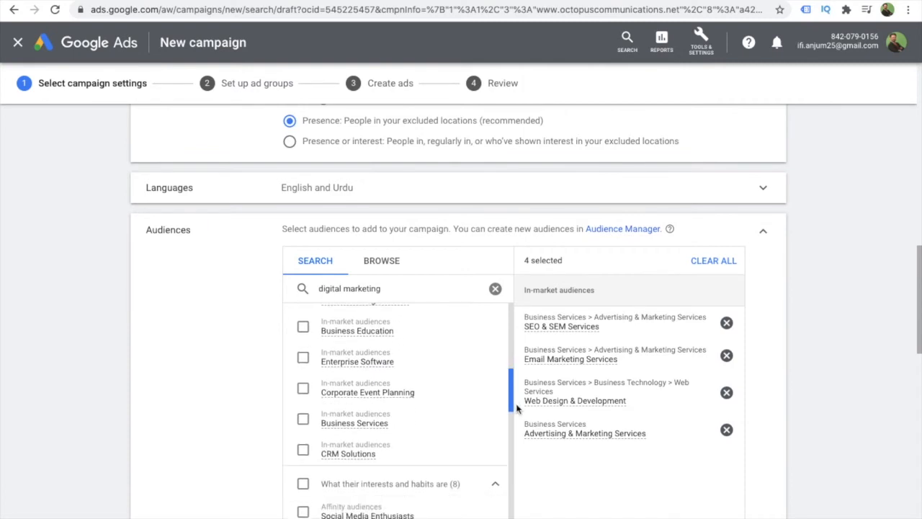
{"action": "left_click", "coordinate": [303, 328]}
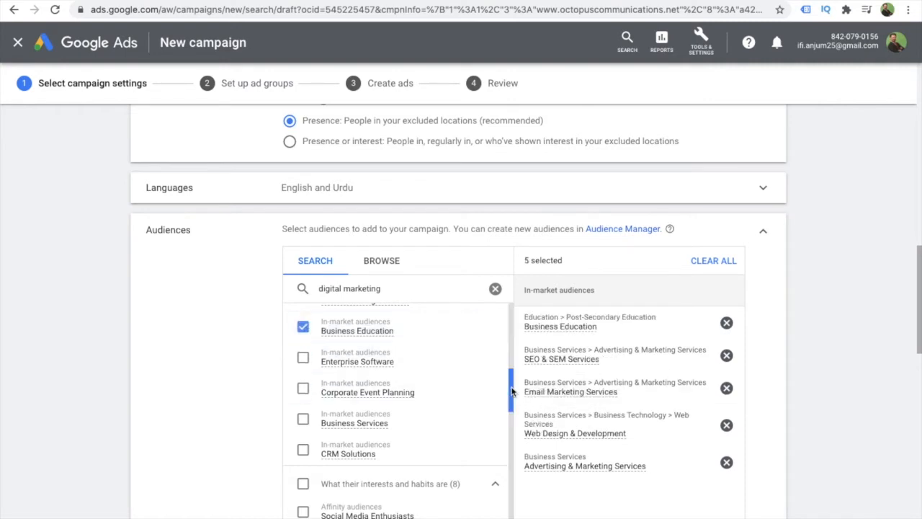
{"action": "left_click_drag", "start_coordinate": [511, 391], "coordinate": [510, 414]}
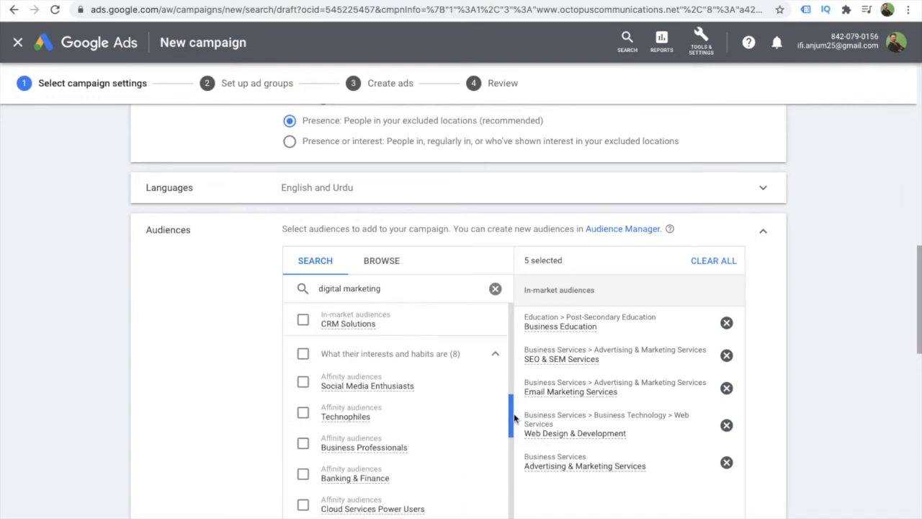
{"action": "left_click", "coordinate": [302, 382]}
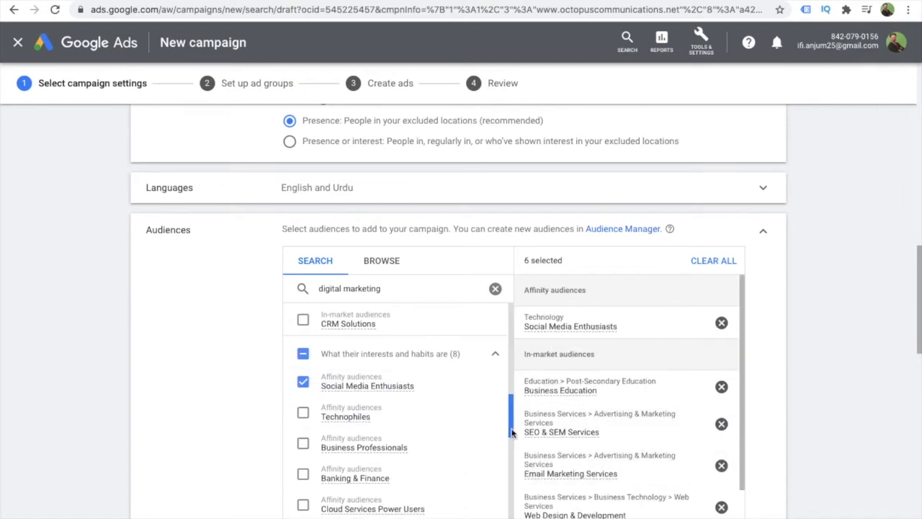
{"action": "left_click_drag", "start_coordinate": [511, 432], "coordinate": [521, 518]}
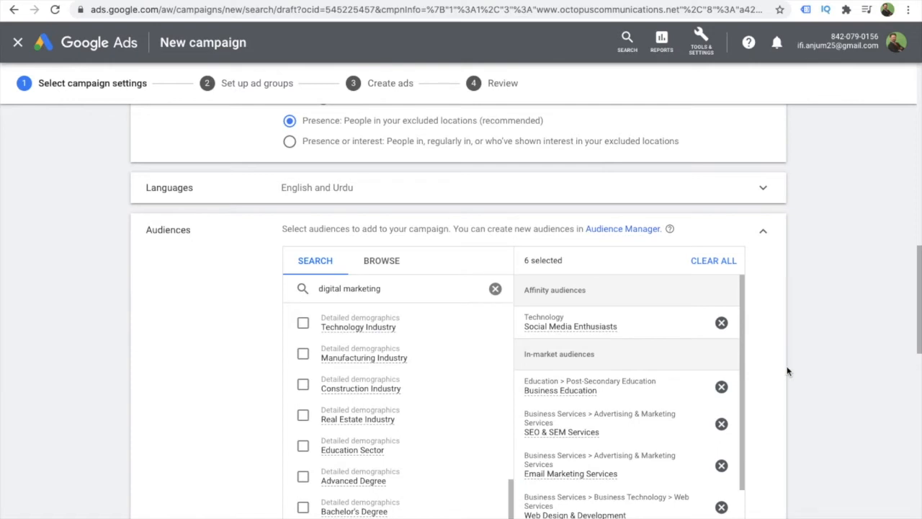
- Set the campaign's audience targeting setting to Targeting and collapse the Audiences section
{"action": "left_click_drag", "start_coordinate": [916, 333], "coordinate": [917, 384]}
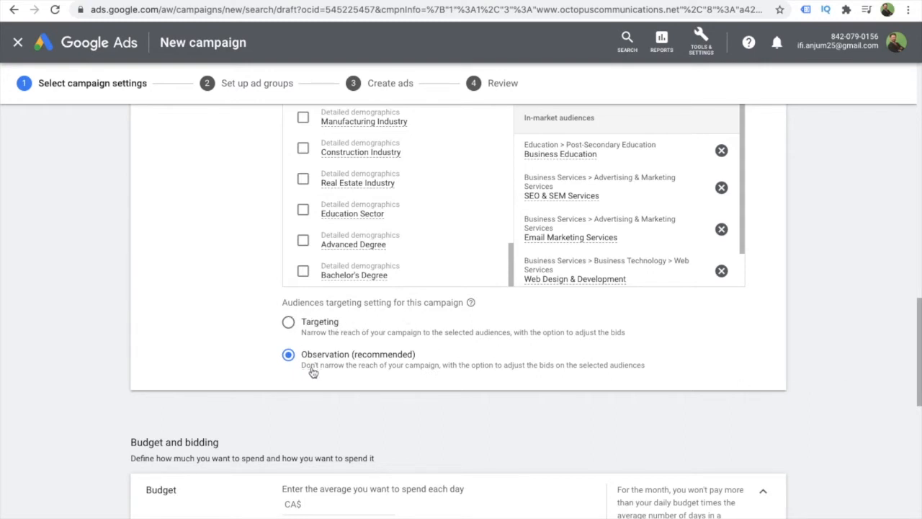
{"action": "left_click", "coordinate": [289, 323]}
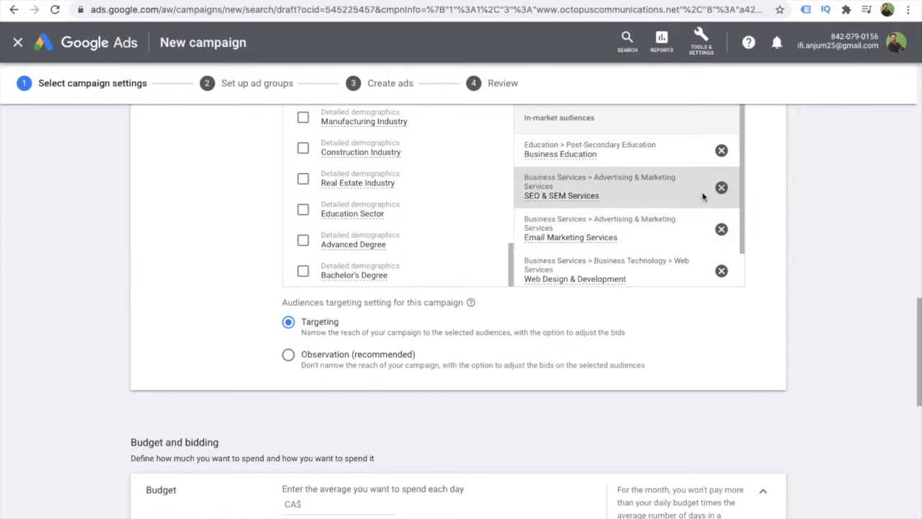
{"action": "left_click_drag", "start_coordinate": [744, 209], "coordinate": [744, 250]}
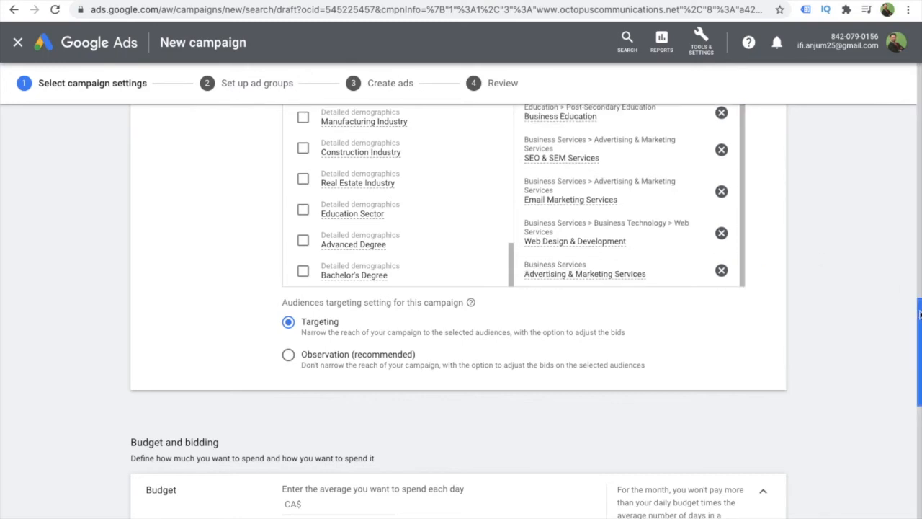
{"action": "left_click_drag", "start_coordinate": [918, 310], "coordinate": [895, 230]}
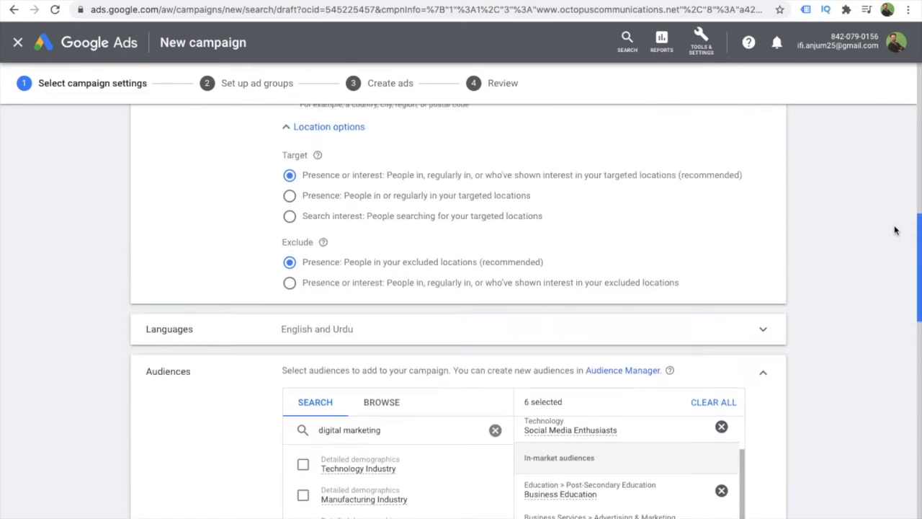
{"action": "left_click", "coordinate": [763, 379]}
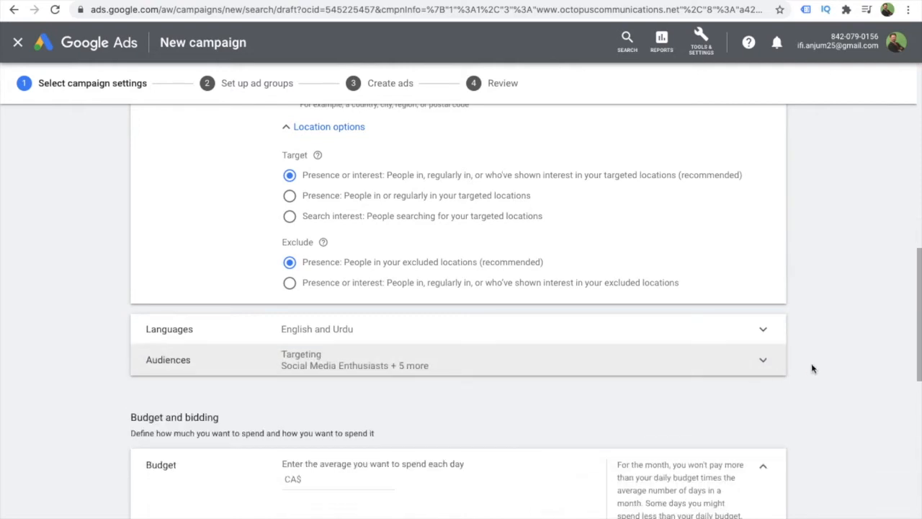
- Set the campaign's average daily budget to CA$5 and collapse the Budget section
{"action": "left_click_drag", "start_coordinate": [917, 300], "coordinate": [914, 358]}
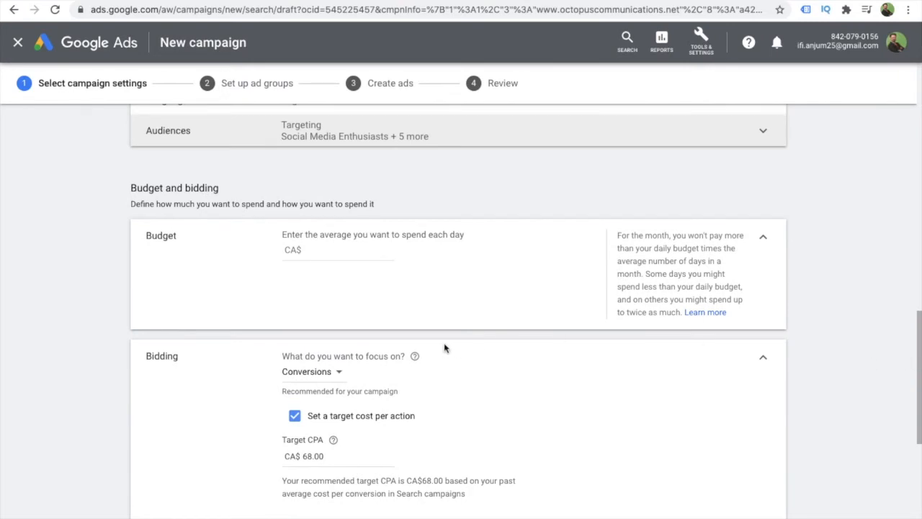
{"action": "left_click", "coordinate": [317, 252]}
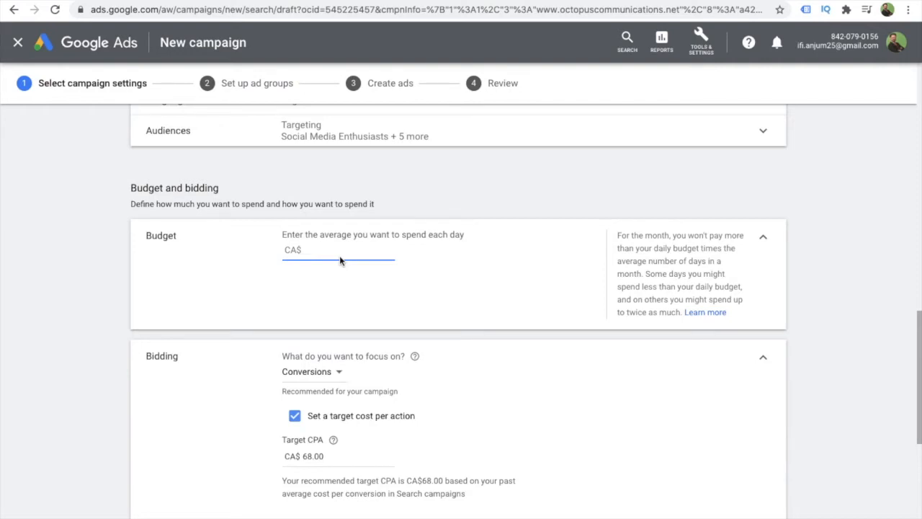
{"action": "type", "text": "5"}
{"action": "left_click", "coordinate": [481, 287]}
{"action": "left_click", "coordinate": [765, 240]}
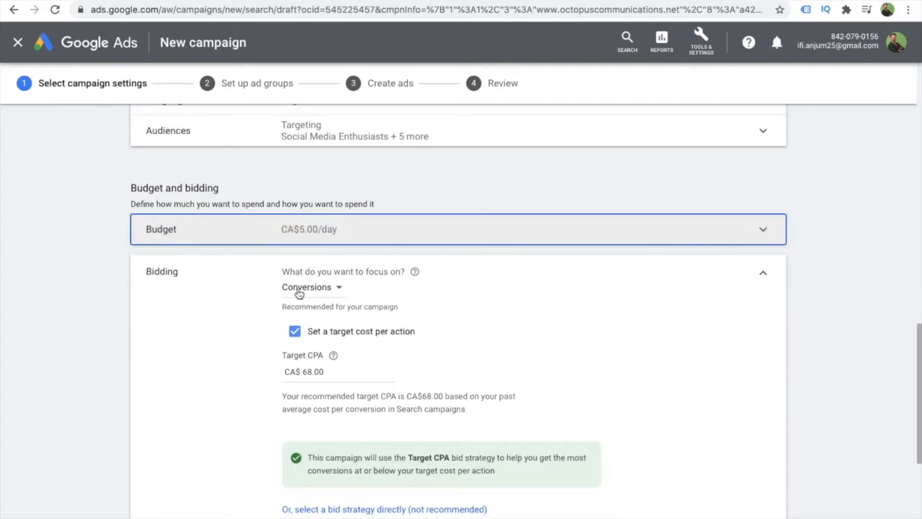
- Review the available bidding focus options and choose Conversions
{"action": "left_click", "coordinate": [338, 288]}
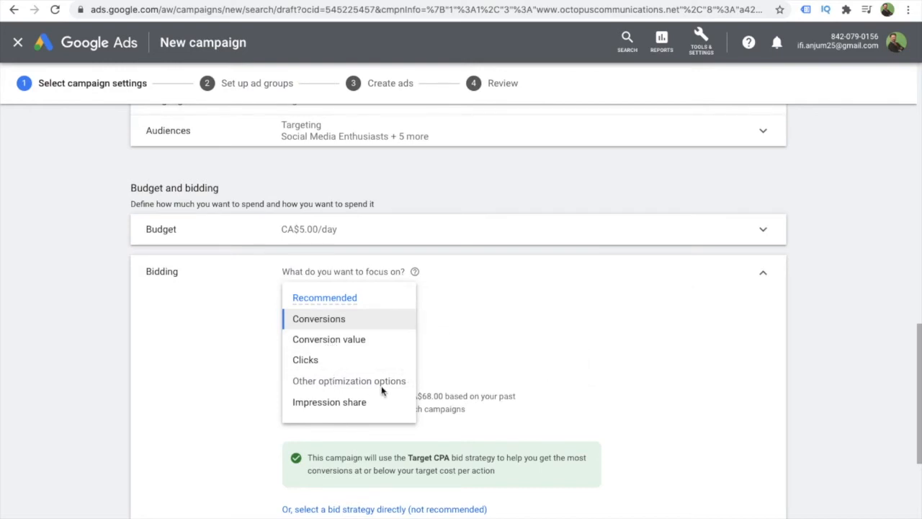
{"action": "mouse_move", "coordinate": [345, 411]}
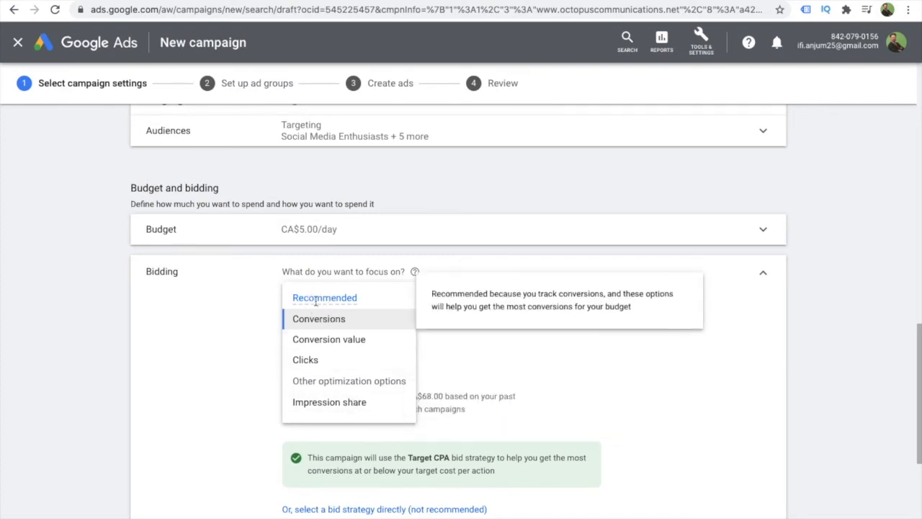
{"action": "mouse_move", "coordinate": [321, 326]}
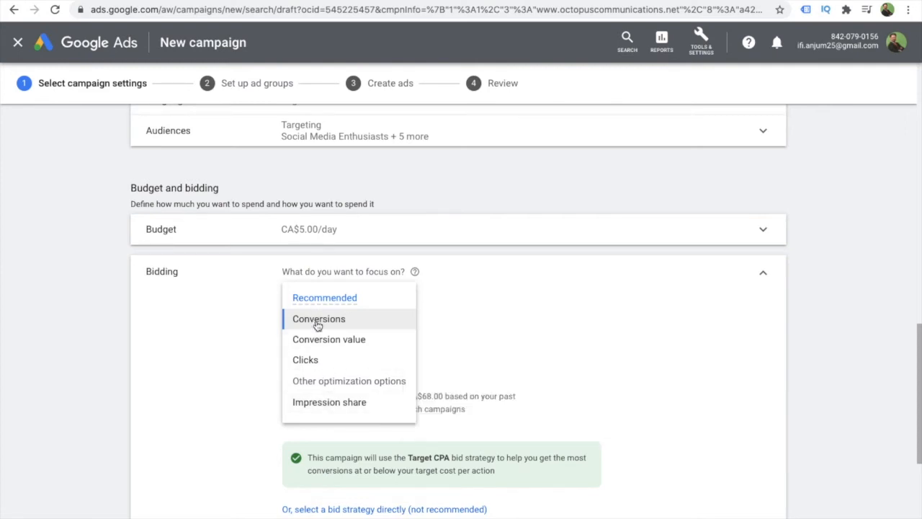
{"action": "mouse_move", "coordinate": [311, 363]}
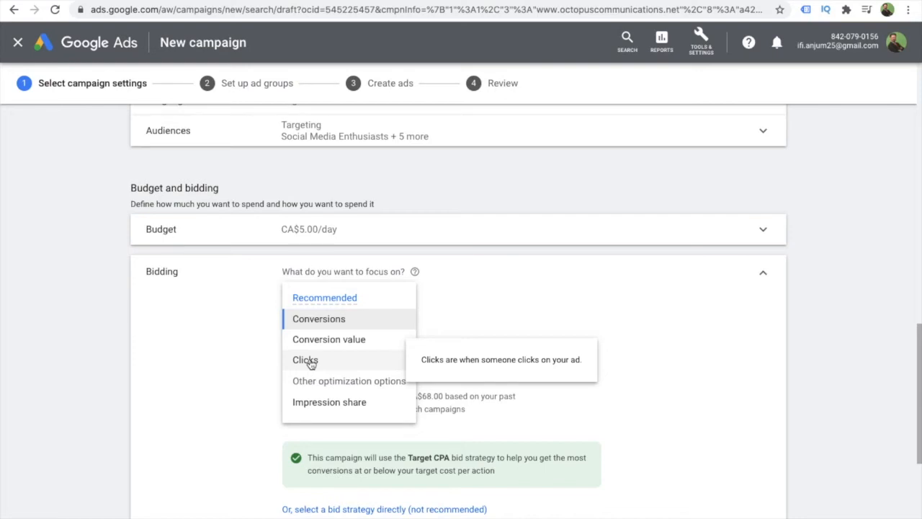
{"action": "mouse_move", "coordinate": [320, 324]}
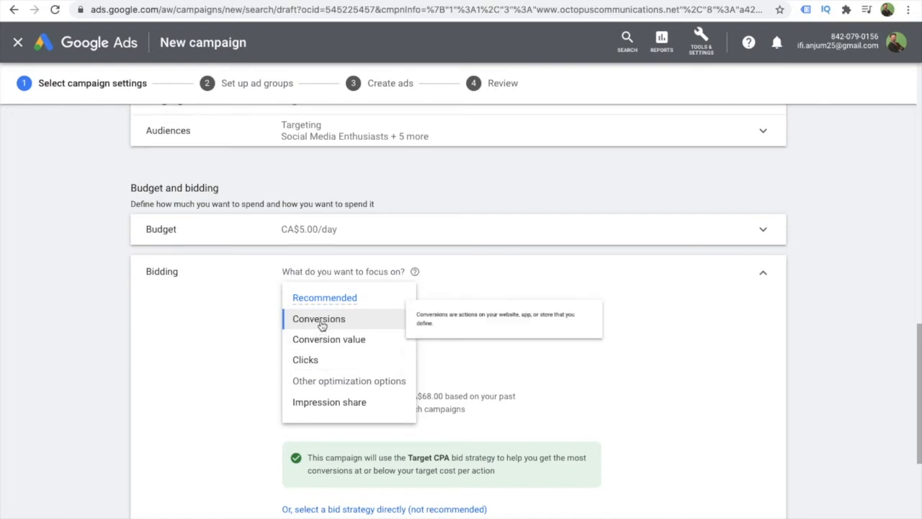
{"action": "left_click", "coordinate": [321, 326]}
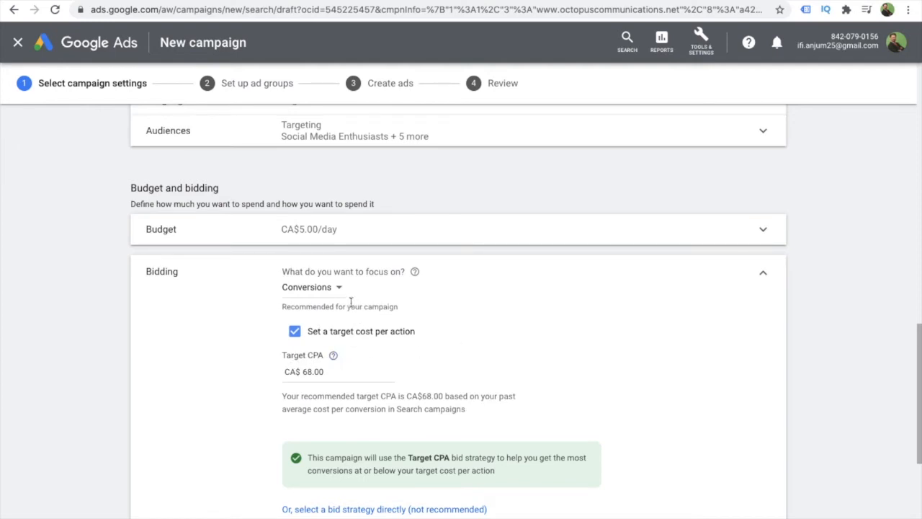
- Set the target cost per action for the Conversions bidding to CA$2.00
{"action": "left_click", "coordinate": [331, 371]}
{"action": "key", "text": "BackSpace"}
{"action": "key", "text": "BackSpace"}
{"action": "key", "text": "BackSpace"}
{"action": "key", "text": "BackSpace"}
{"action": "key", "text": "BackSpace"}
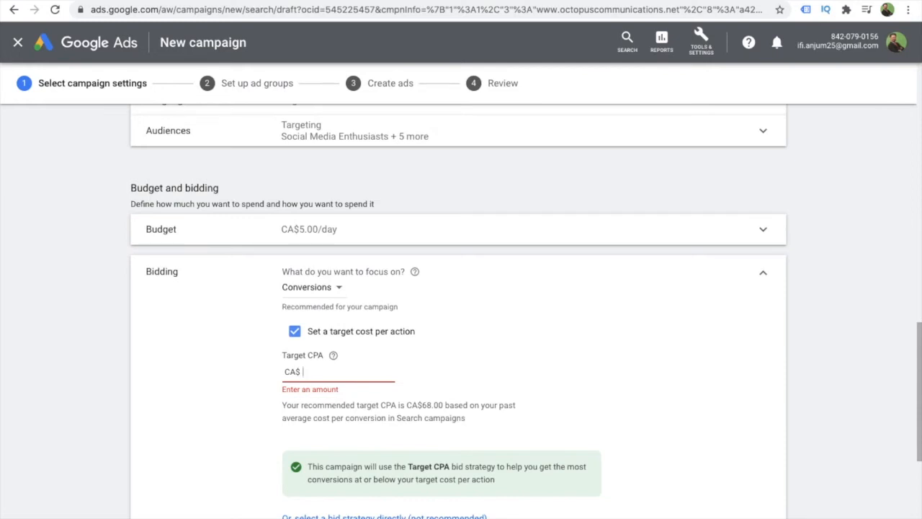
{"action": "type", "text": "2"}
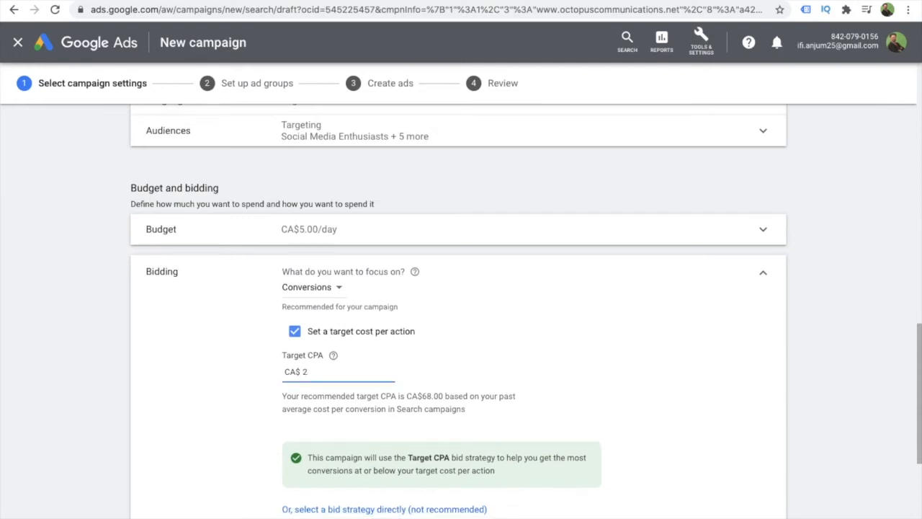
{"action": "key", "text": "BackSpace"}
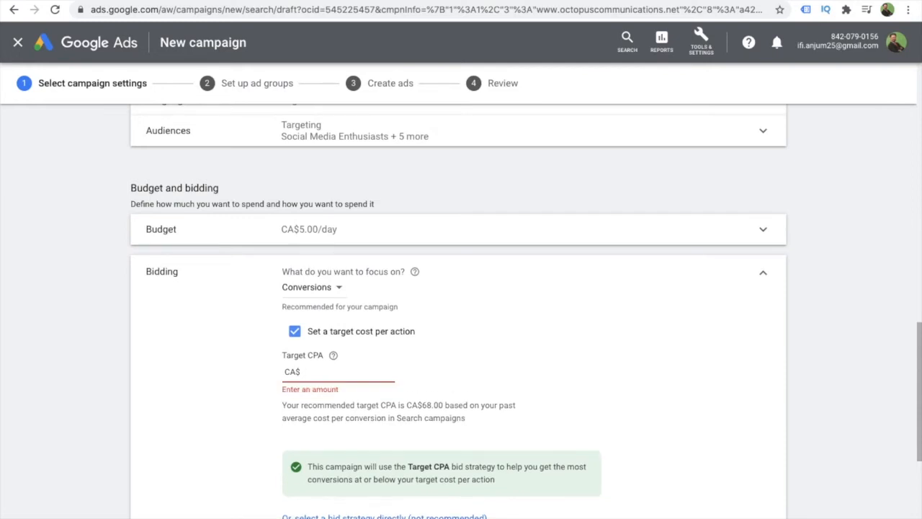
{"action": "type", "text": "3"}
{"action": "key", "text": "BackSpace"}
{"action": "type", "text": "2"}
{"action": "left_click", "coordinate": [664, 392]}
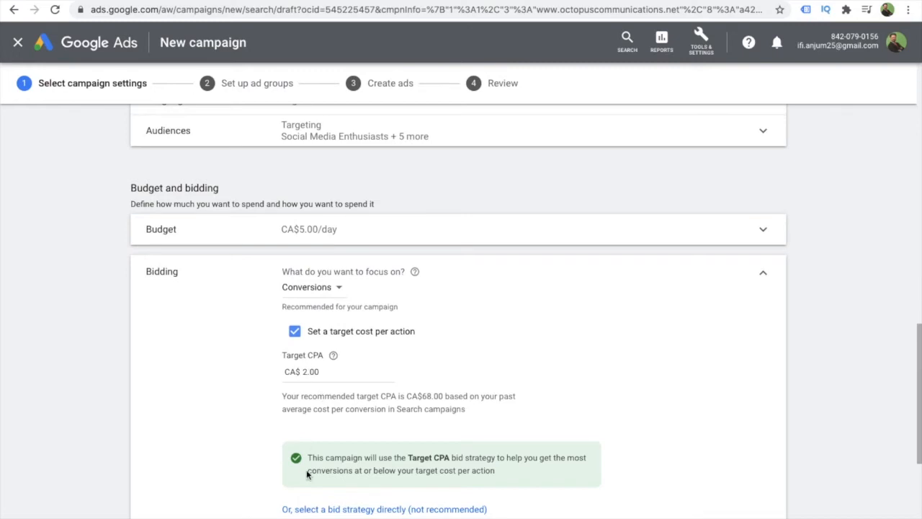
- Try the Manual CPC bid strategy without Enhanced CPC, return to the previous bidding options, and collapse Bidding
{"action": "left_click", "coordinate": [380, 509]}
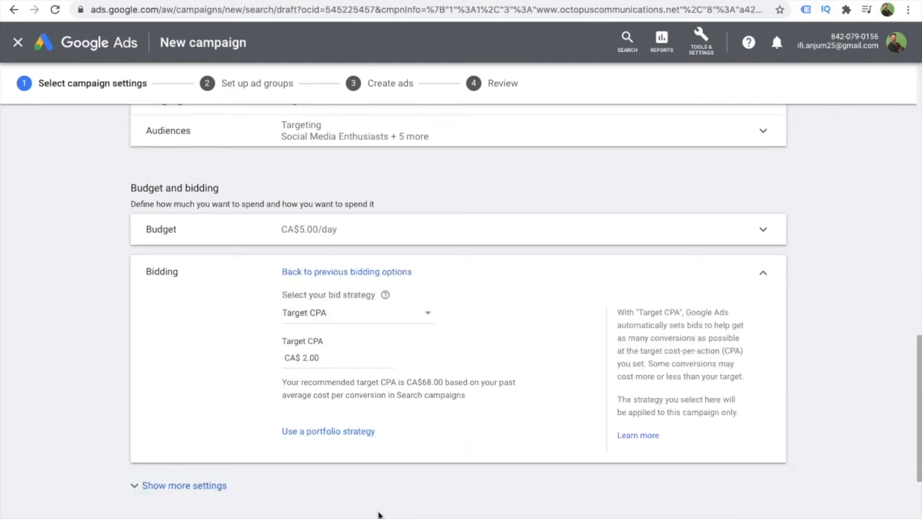
{"action": "left_click", "coordinate": [312, 316]}
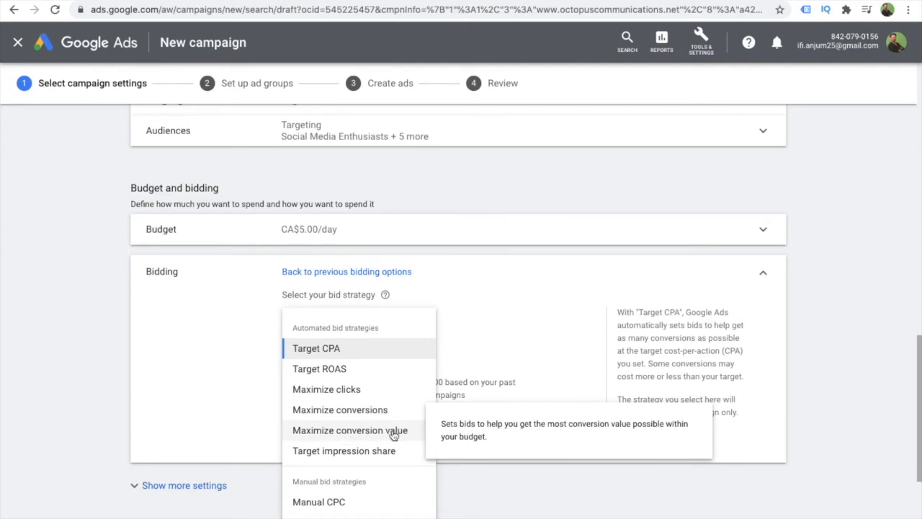
{"action": "left_click", "coordinate": [325, 504]}
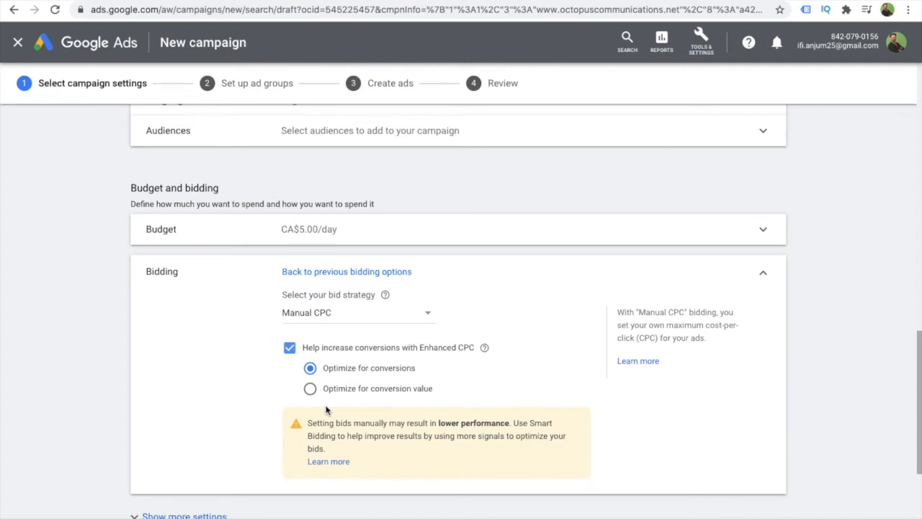
{"action": "left_click", "coordinate": [290, 348]}
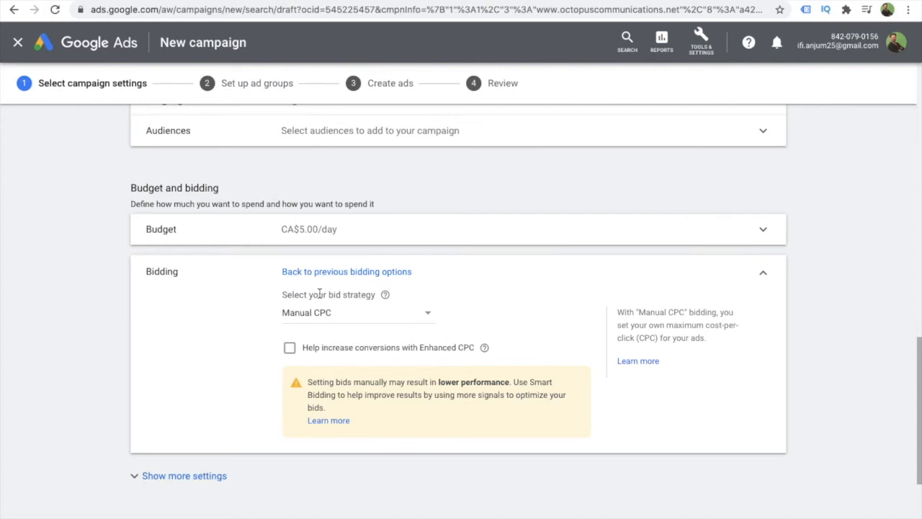
{"action": "left_click", "coordinate": [310, 272]}
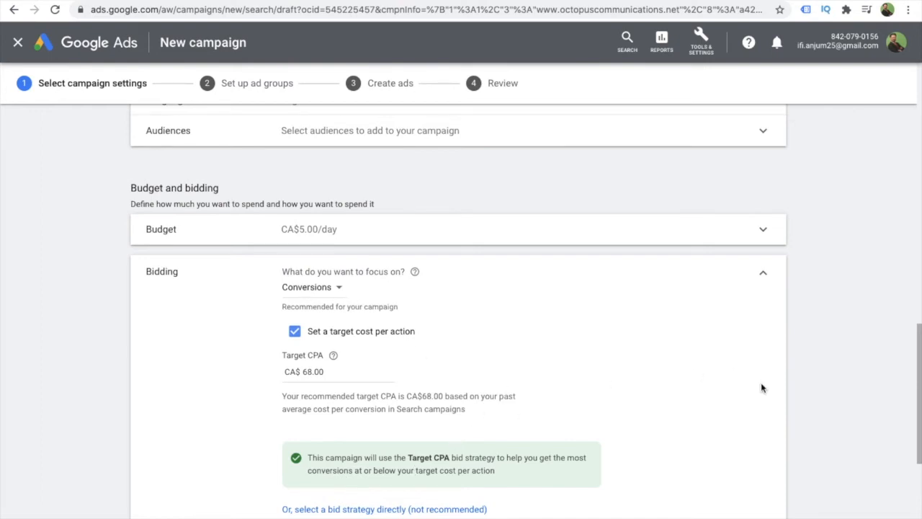
{"action": "left_click", "coordinate": [765, 277]}
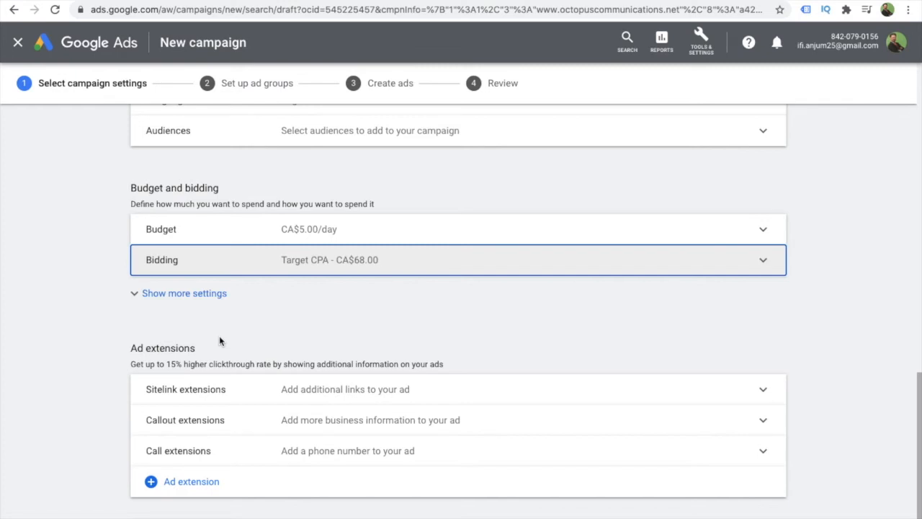
- Reopen the Bidding section, enter a target CPA of CA$2, and collapse the section
{"action": "left_click", "coordinate": [324, 267]}
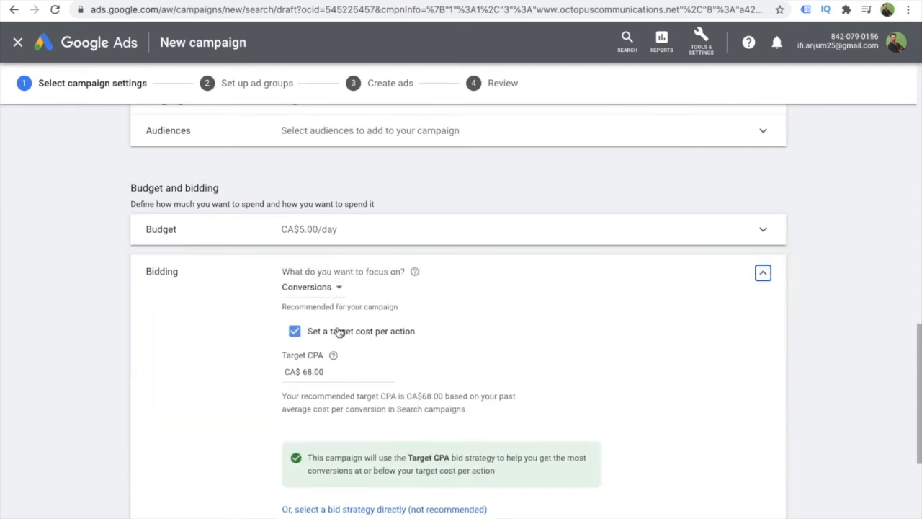
{"action": "left_click", "coordinate": [327, 372]}
{"action": "key", "text": "BackSpace"}
{"action": "key", "text": "BackSpace"}
{"action": "key", "text": "BackSpace"}
{"action": "key", "text": "BackSpace"}
{"action": "key", "text": "BackSpace"}
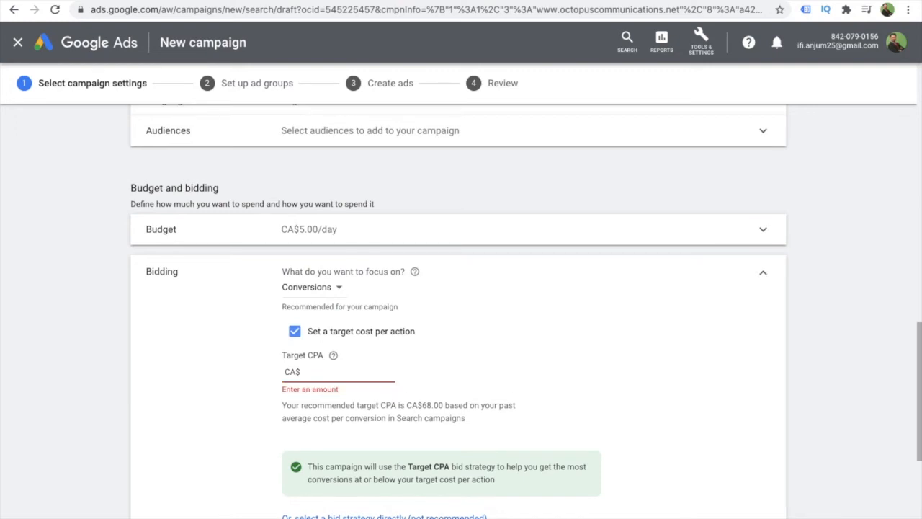
{"action": "type", "text": "2"}
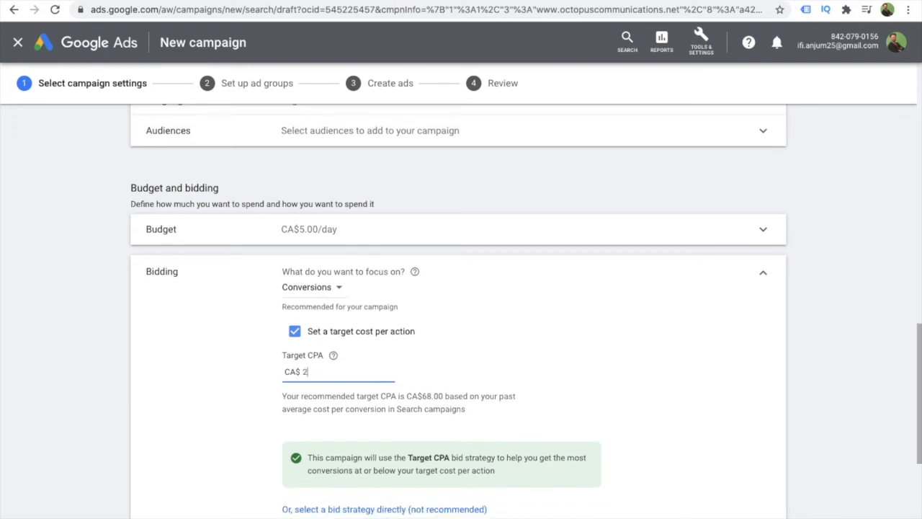
{"action": "left_click", "coordinate": [766, 275]}
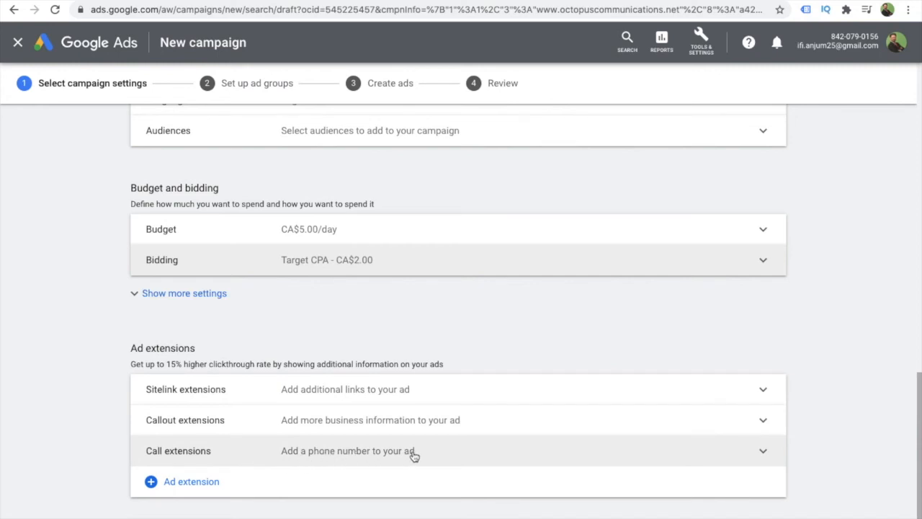
- Add the first Citizenship Application, Family Sponsorship, Get Free Assessment and Post Graduate Work Permit entries as sitelink extensions
{"action": "left_click", "coordinate": [317, 390]}
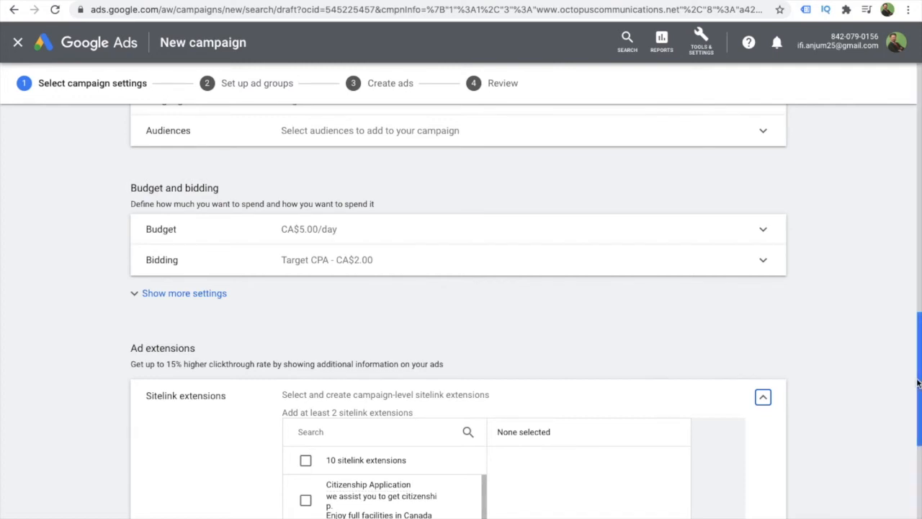
{"action": "left_click_drag", "start_coordinate": [919, 381], "coordinate": [919, 454]}
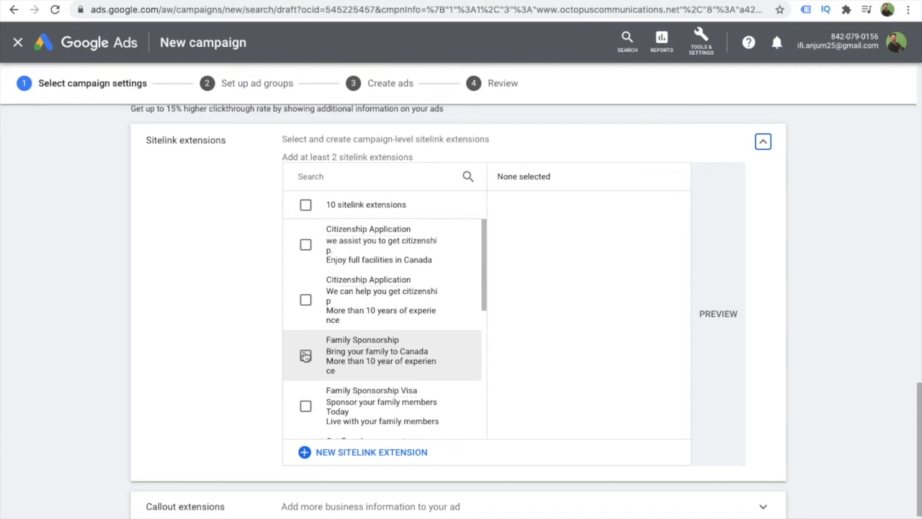
{"action": "left_click", "coordinate": [306, 246]}
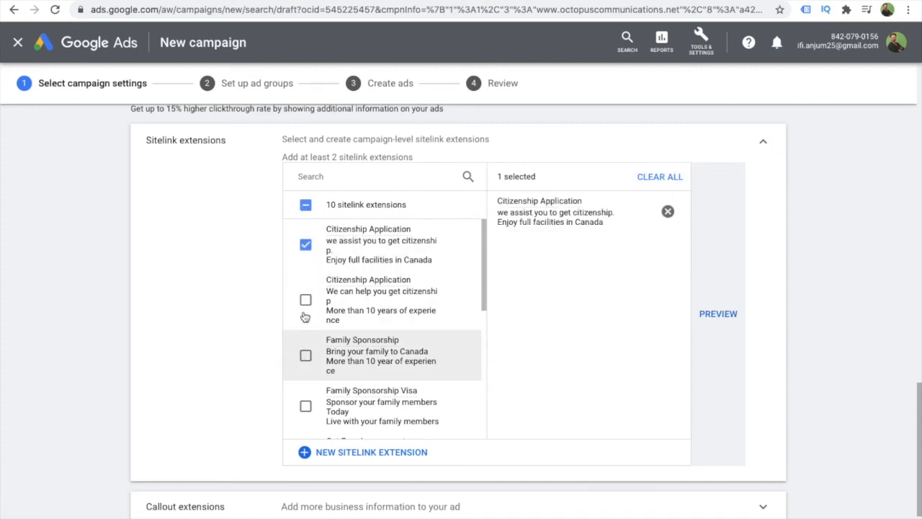
{"action": "left_click", "coordinate": [305, 356]}
{"action": "left_click_drag", "start_coordinate": [481, 298], "coordinate": [484, 370]}
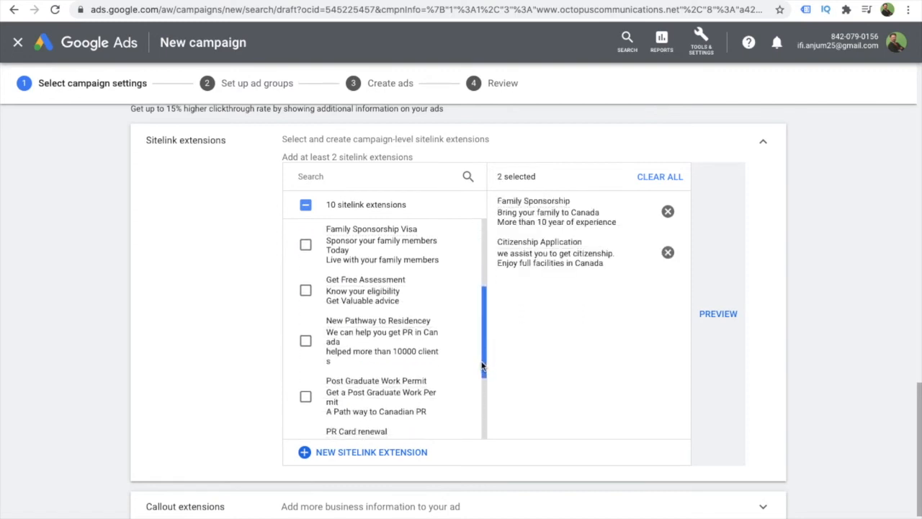
{"action": "left_click", "coordinate": [305, 288]}
{"action": "left_click", "coordinate": [306, 395]}
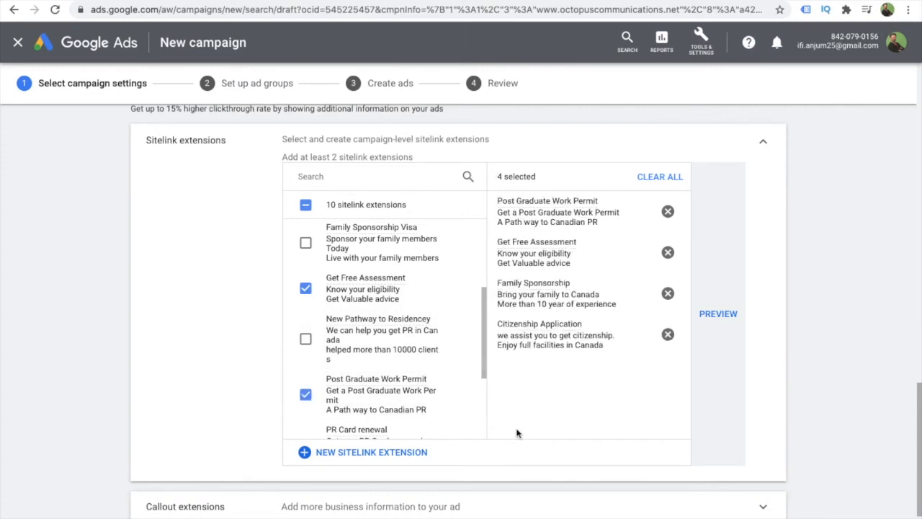
- Preview the selected sitelink extensions in the mobile ad, close the preview and collapse the Sitelink extensions section
{"action": "left_click", "coordinate": [718, 315]}
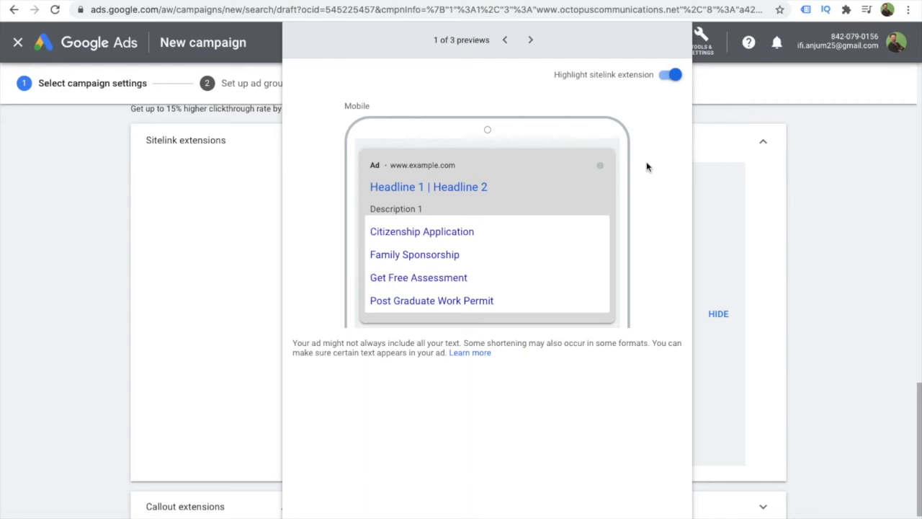
{"action": "left_click", "coordinate": [706, 160]}
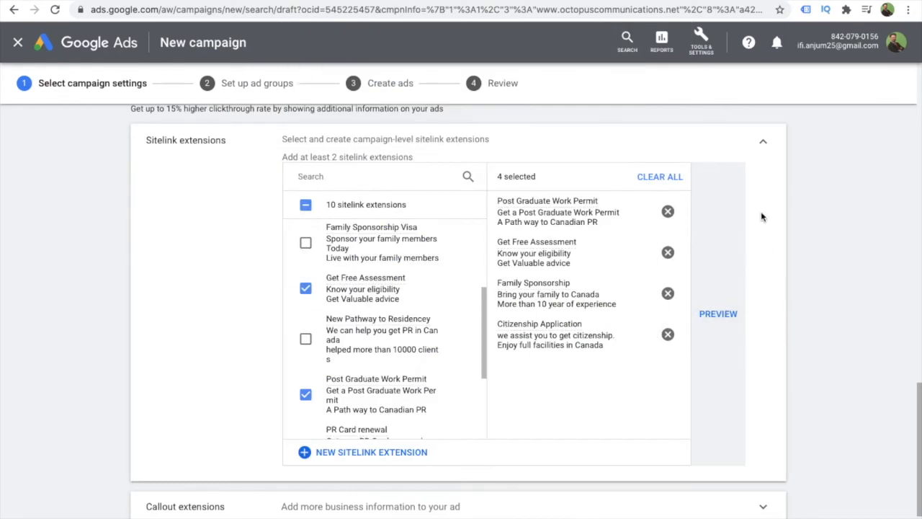
{"action": "left_click", "coordinate": [764, 146]}
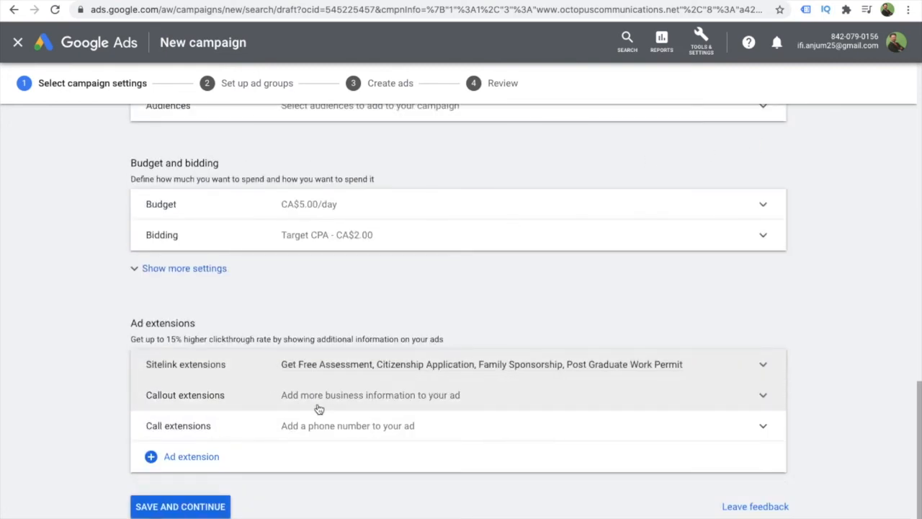
- Add "Free Assessment online" and "Full Transparency" as the campaign's callout extensions
{"action": "left_click", "coordinate": [765, 395]}
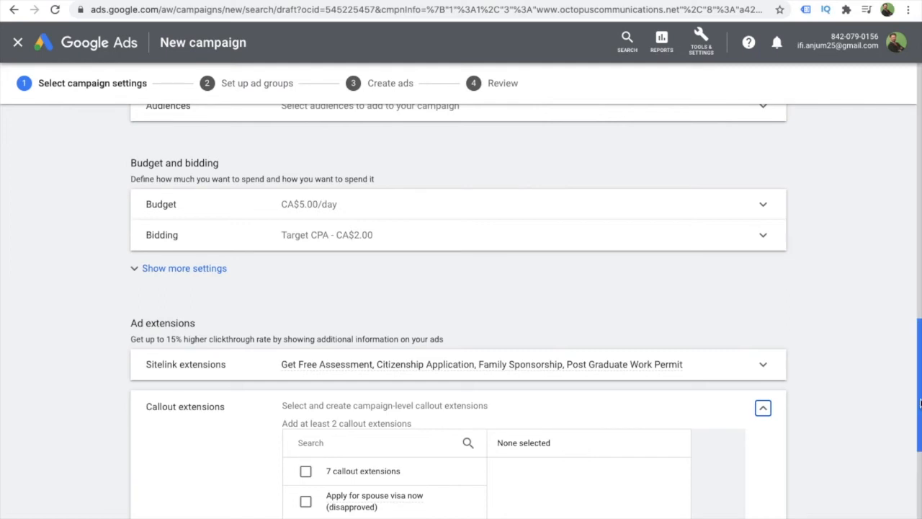
{"action": "left_click_drag", "start_coordinate": [919, 404], "coordinate": [920, 467]}
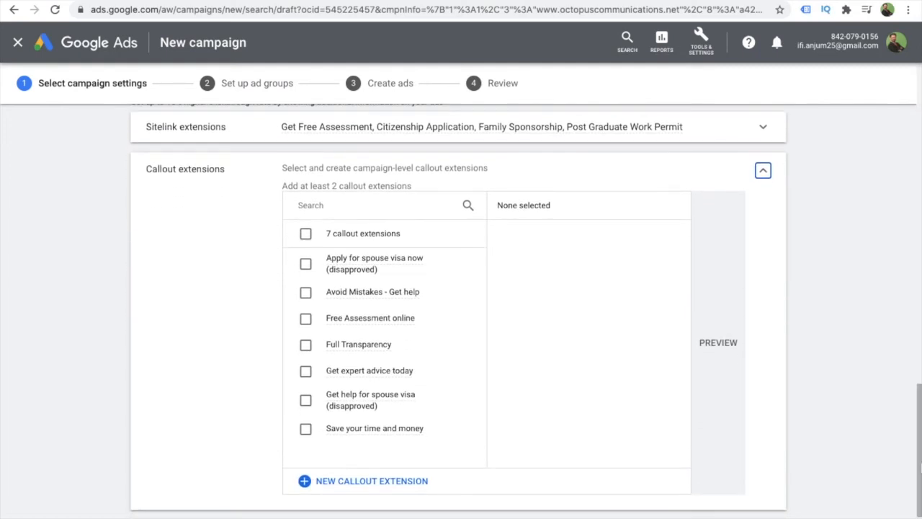
{"action": "left_click", "coordinate": [306, 321]}
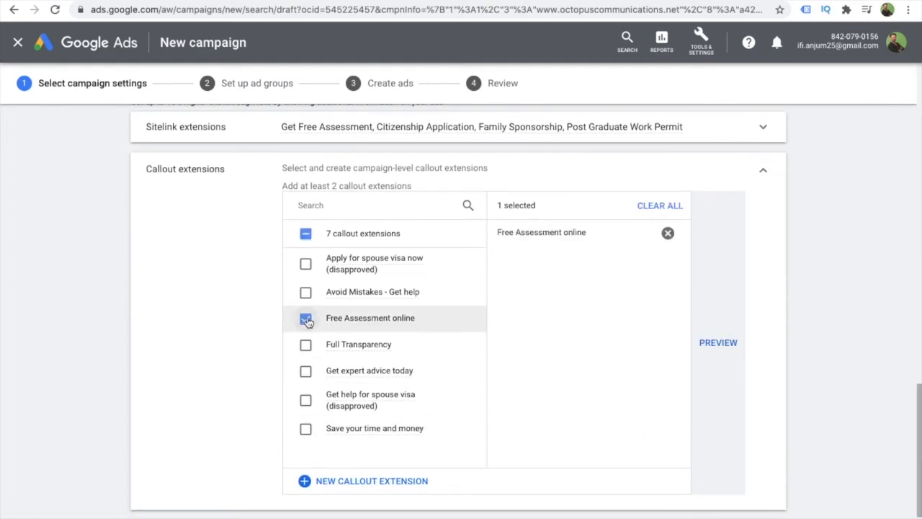
{"action": "left_click", "coordinate": [306, 345]}
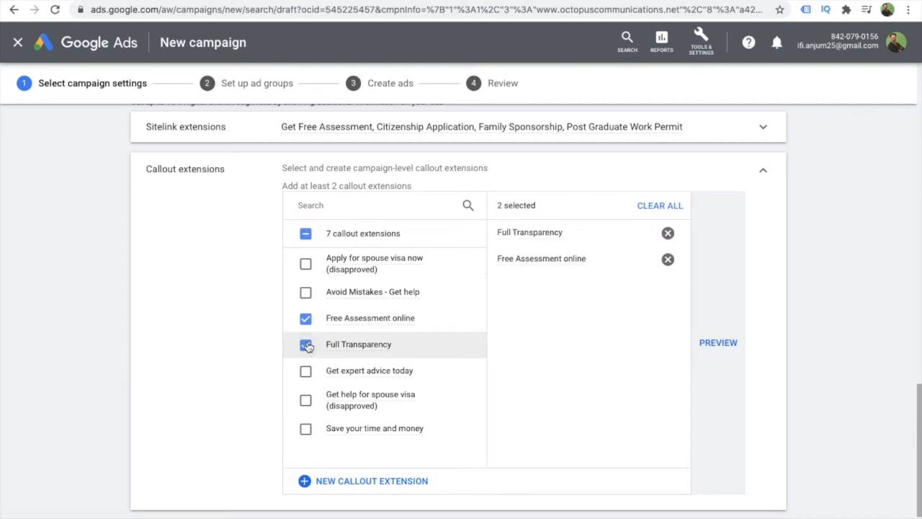
- Preview the selected callout extensions in the mobile ad, close the preview and collapse the Callout extensions section
{"action": "left_click", "coordinate": [720, 342]}
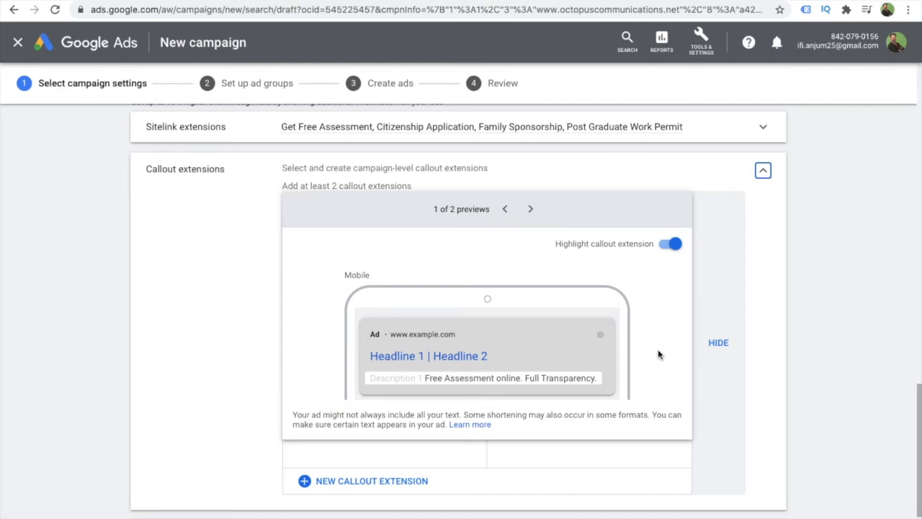
{"action": "left_click", "coordinate": [718, 345]}
{"action": "left_click", "coordinate": [717, 343]}
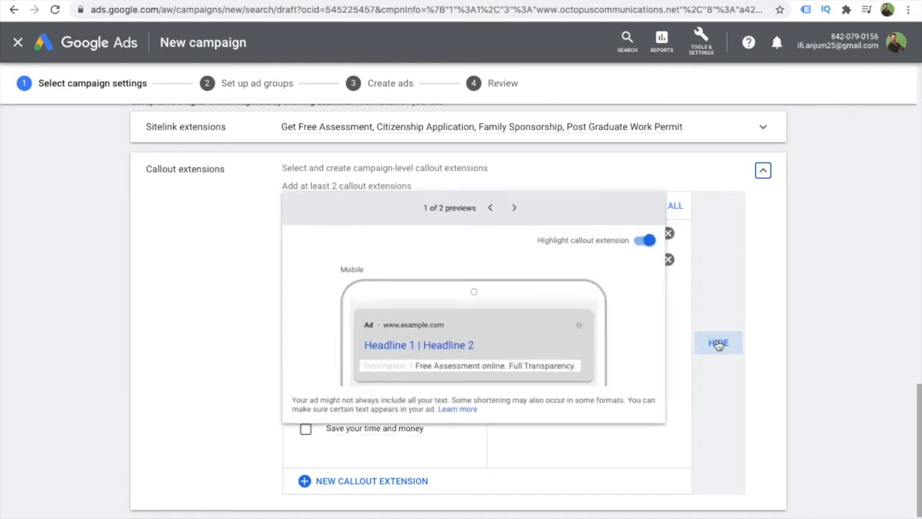
{"action": "left_click", "coordinate": [718, 345]}
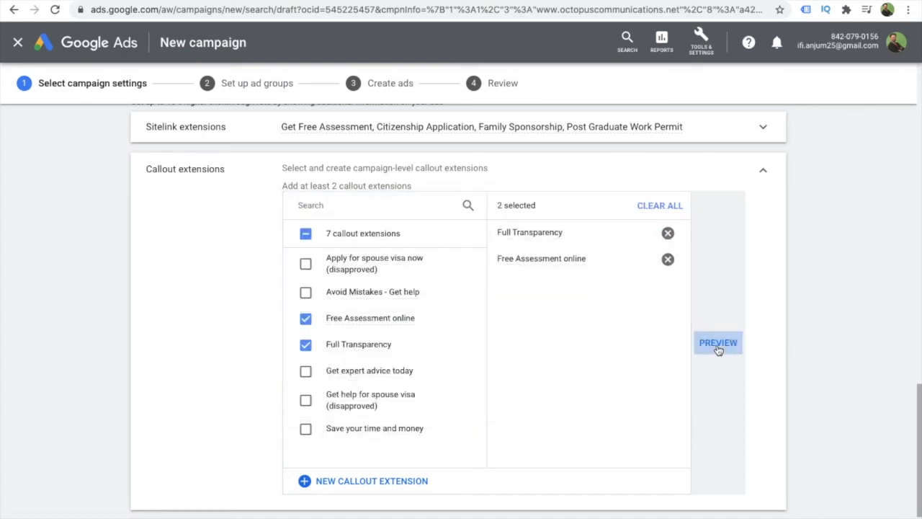
{"action": "left_click", "coordinate": [761, 174]}
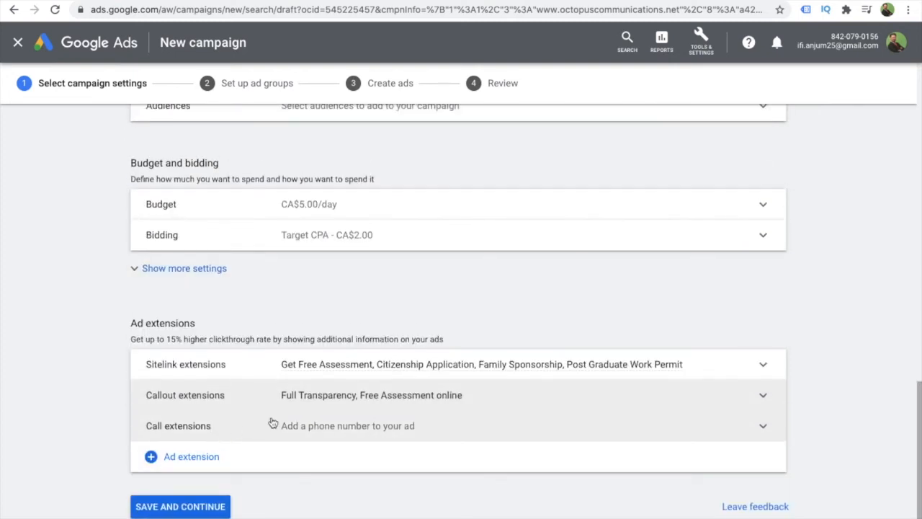
- Add the first listed phone number as a call extension, check its mobile ad preview, and collapse the section
{"action": "left_click", "coordinate": [763, 425]}
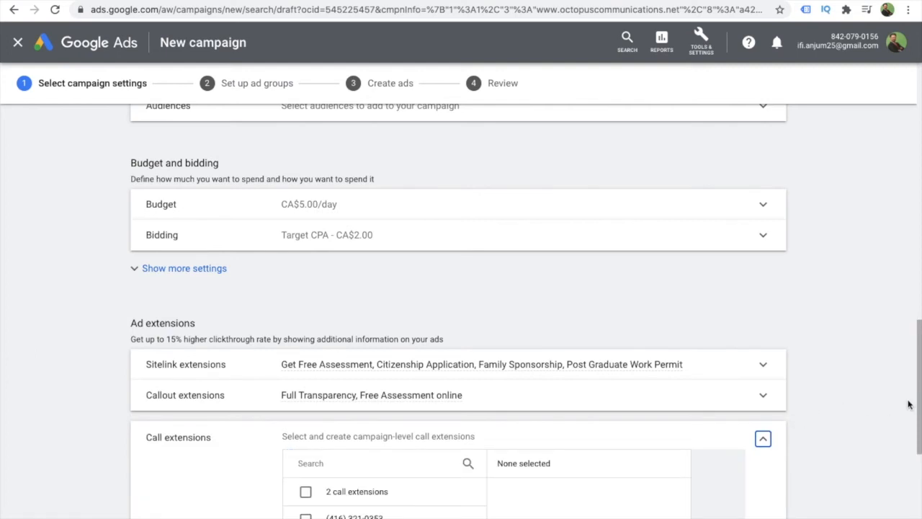
{"action": "left_click_drag", "start_coordinate": [919, 398], "coordinate": [921, 451]}
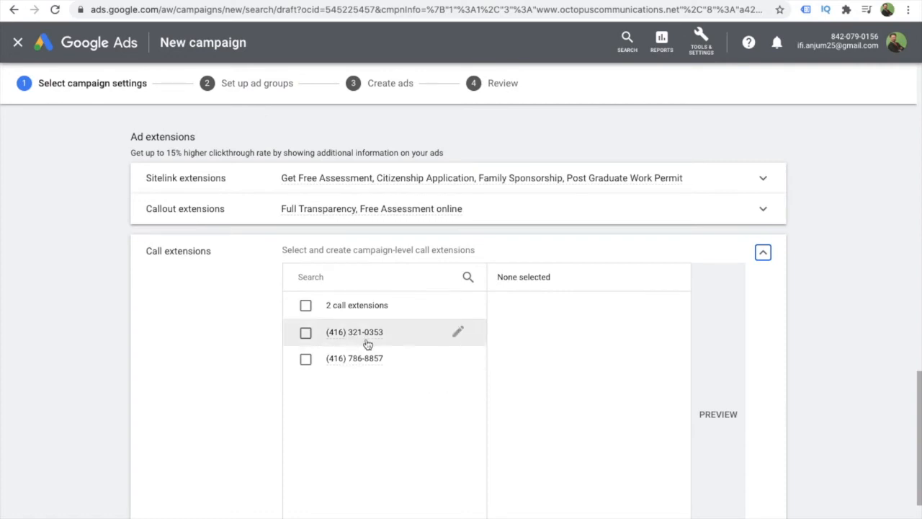
{"action": "left_click", "coordinate": [305, 332]}
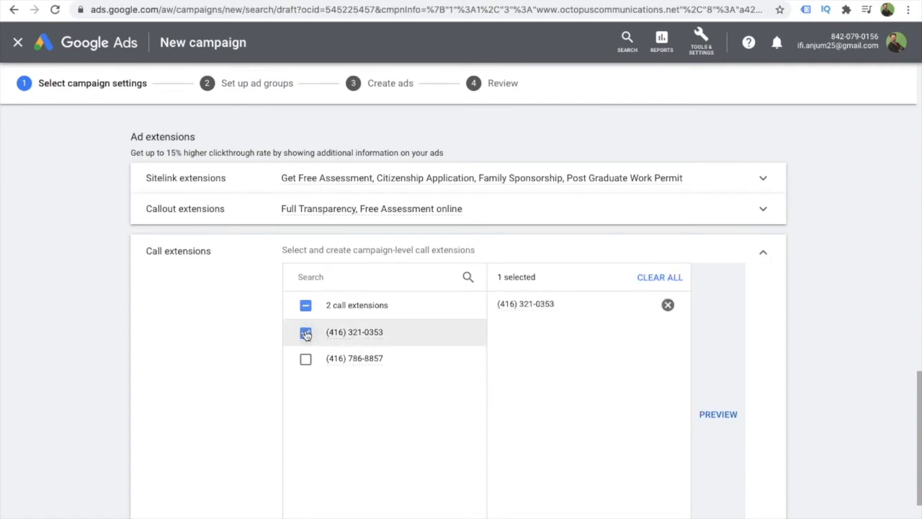
{"action": "left_click", "coordinate": [719, 415]}
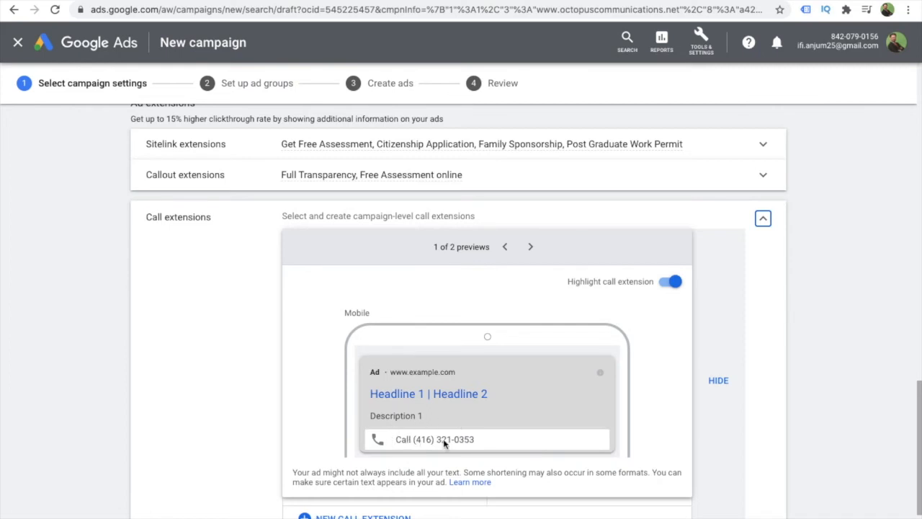
{"action": "double_click", "coordinate": [721, 381]}
{"action": "left_click", "coordinate": [721, 381]}
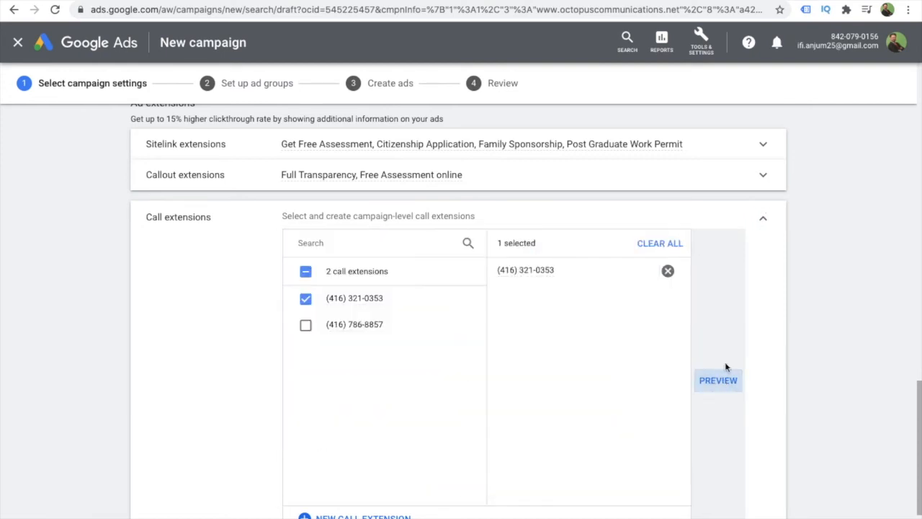
{"action": "left_click", "coordinate": [765, 220]}
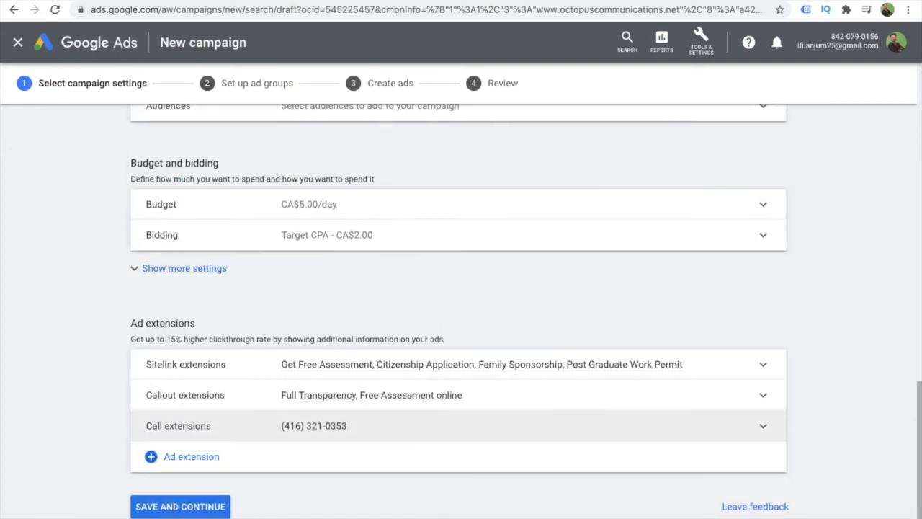
- Save the campaign settings, continue to the ad group setup, and name the ad group "octopus -PPC"
{"action": "left_click", "coordinate": [164, 507]}
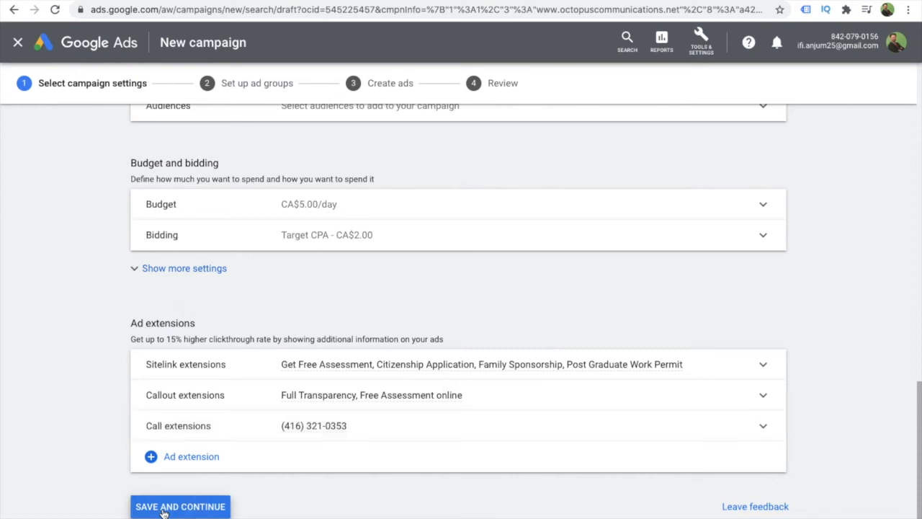
{"action": "left_click", "coordinate": [164, 507]}
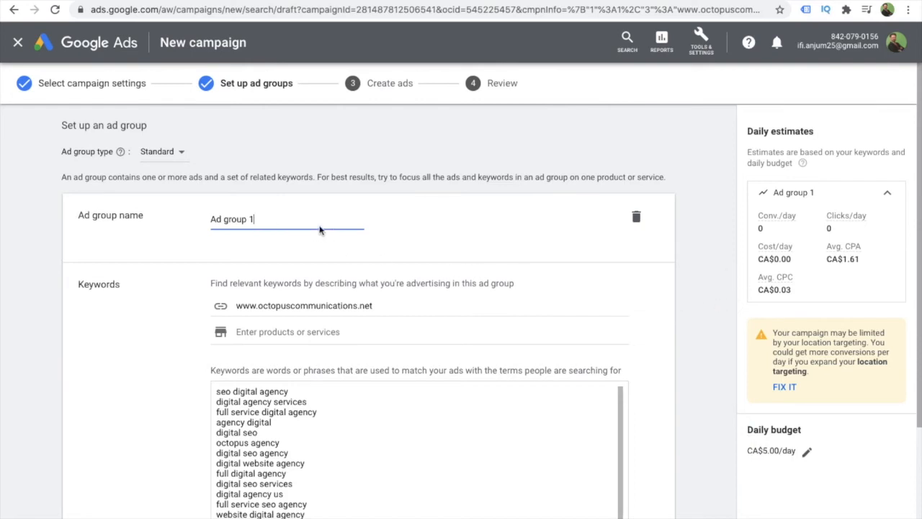
{"action": "left_click_drag", "start_coordinate": [265, 218], "coordinate": [199, 219]}
{"action": "type", "text": "PPC"}
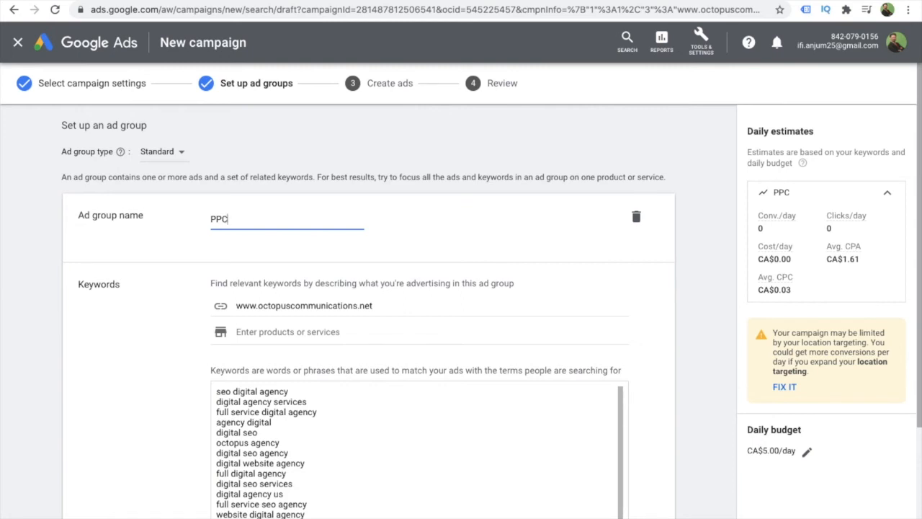
{"action": "key", "text": "Left"}
{"action": "key", "text": "Left"}
{"action": "key", "text": "Left"}
{"action": "type", "text": "Oct"}
{"action": "key", "text": "BackSpace"}
{"action": "key", "text": "BackSpace"}
{"action": "key", "text": "BackSpace"}
{"action": "type", "text": "octopus -"}
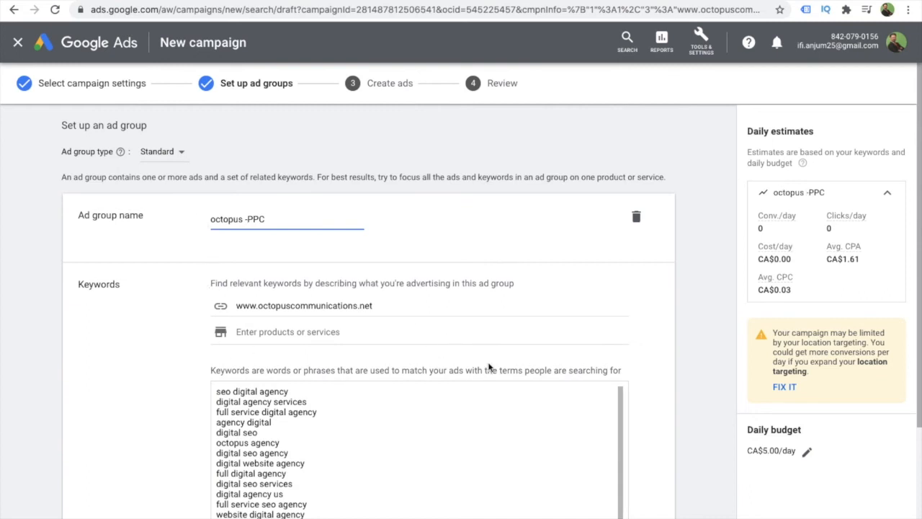
{"action": "left_click", "coordinate": [689, 340]}
- Replace all suggested keywords in the ad group with the keyword "ppc Marketing"
{"action": "scroll", "coordinate": [689, 340], "scroll_direction": "down", "scroll_amount": 2}
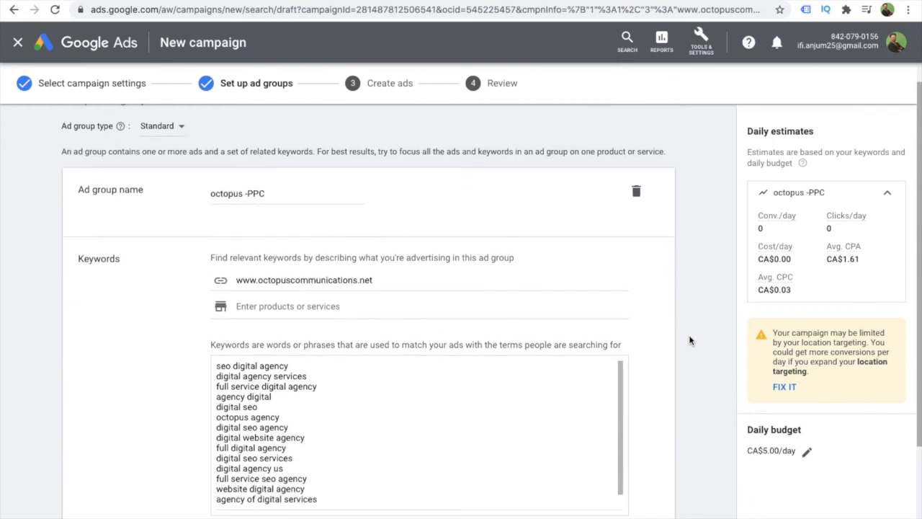
{"action": "left_click_drag", "start_coordinate": [215, 288], "coordinate": [317, 432]}
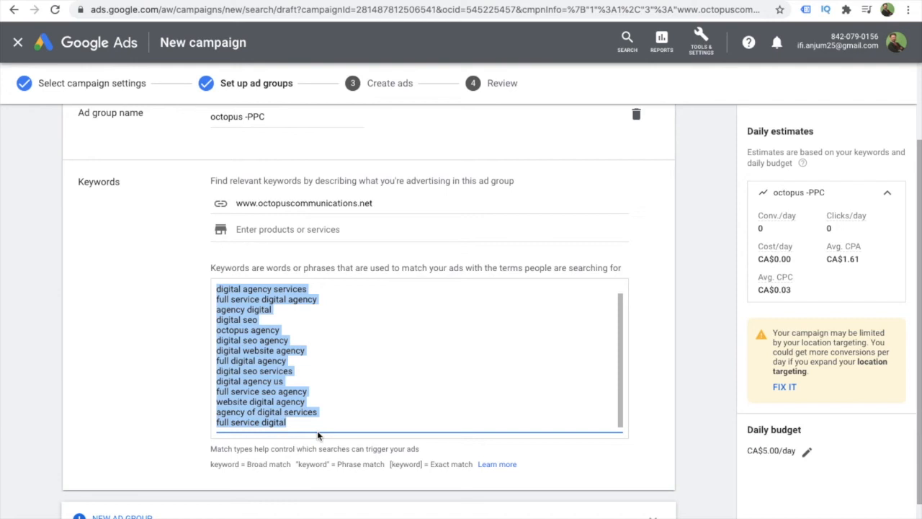
{"action": "key", "text": "BackSpace"}
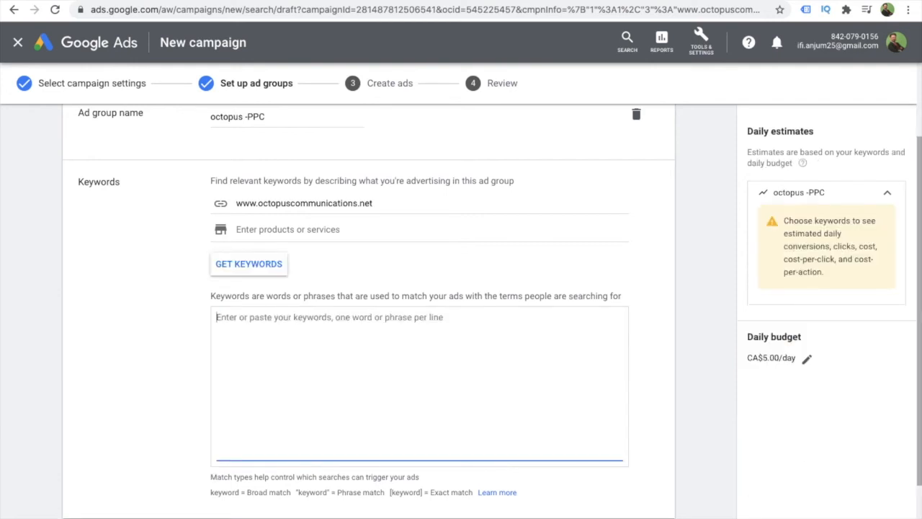
{"action": "type", "text": "ppc"}
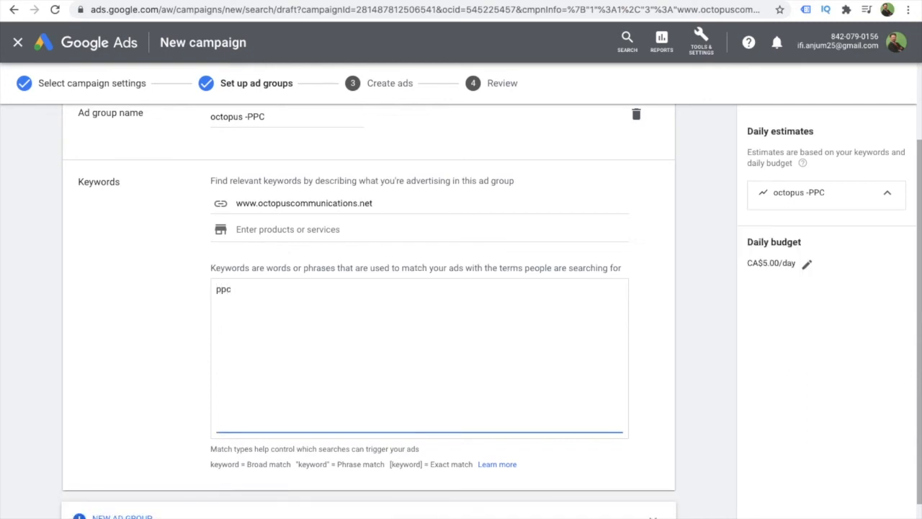
{"action": "type", "text": " Marketing"}
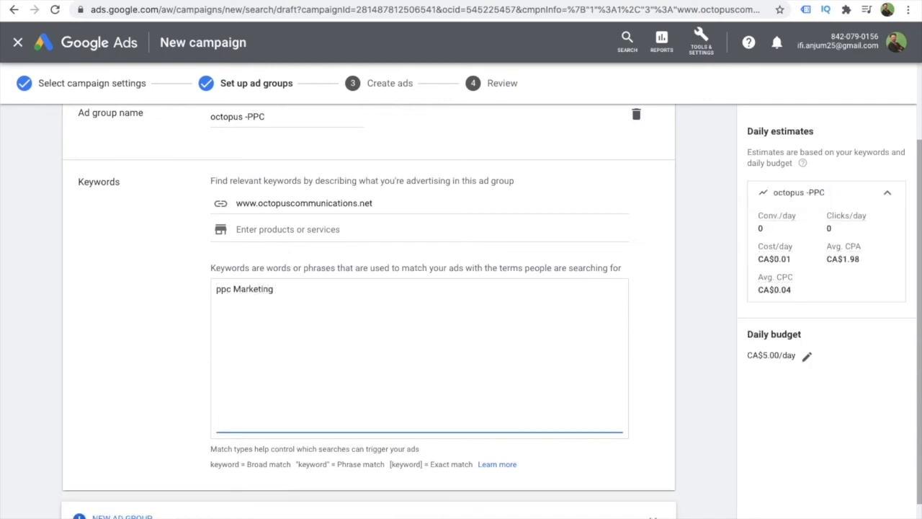
{"action": "key", "text": "Return"}
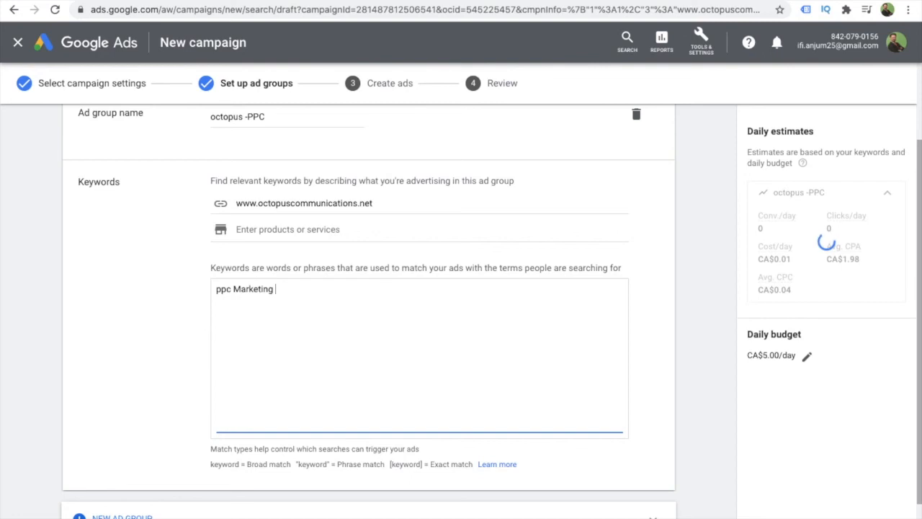
- Add "PPC Marketing in Pakistan" as the second keyword on its own line
{"action": "type", "text": "PPC  Marketing "}
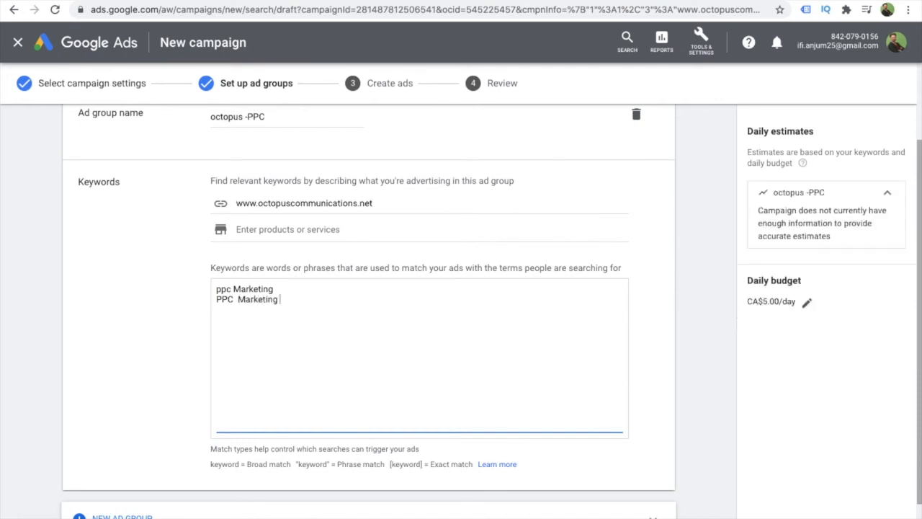
{"action": "type", "text": "in Pakistan"}
{"action": "key", "text": "Return"}
- Add "PPC Marketing in Lahore" as the third keyword on its own line
{"action": "type", "text": "PPC"}
{"action": "key", "text": "BackSpace"}
{"action": "type", "text": "C Marke"}
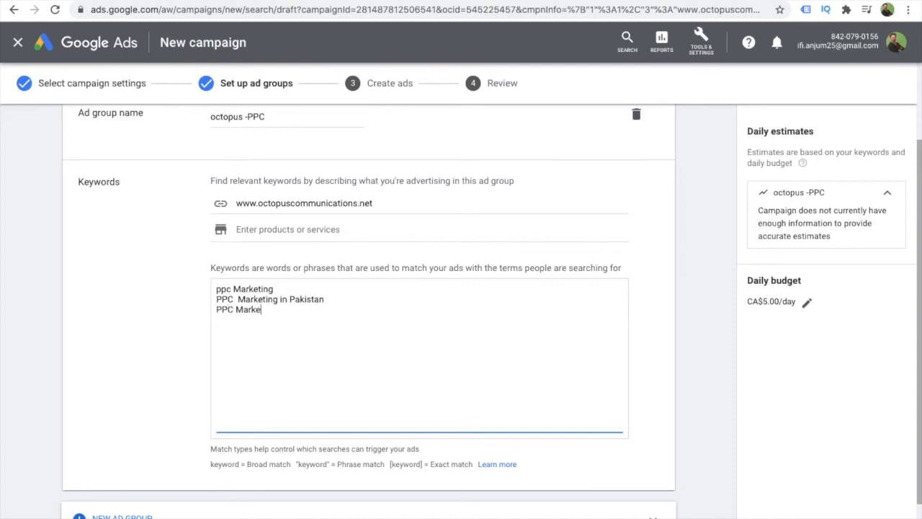
{"action": "type", "text": "ting"}
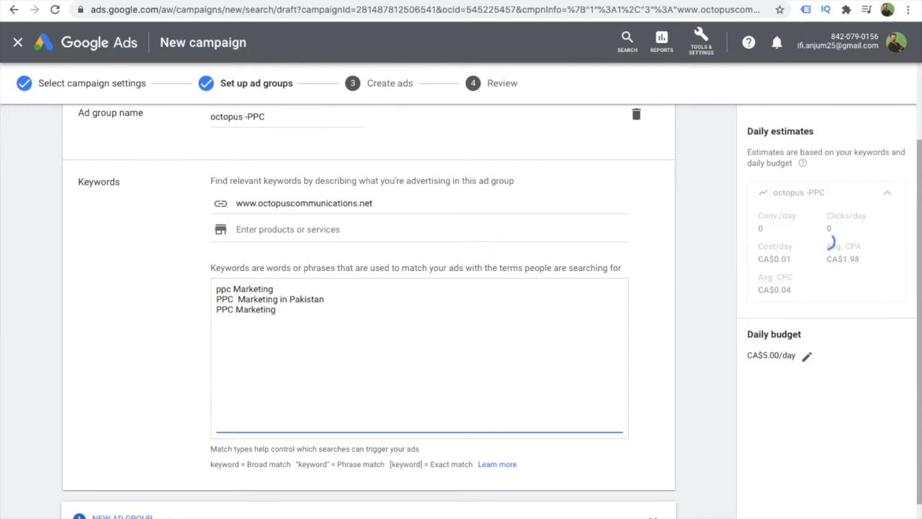
{"action": "type", "text": " in L"}
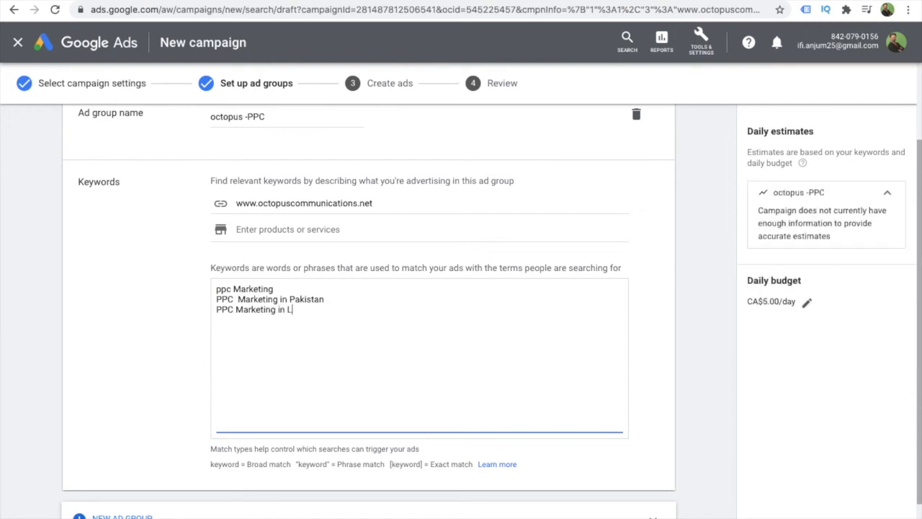
{"action": "type", "text": "ahore"}
{"action": "left_click", "coordinate": [701, 262]}
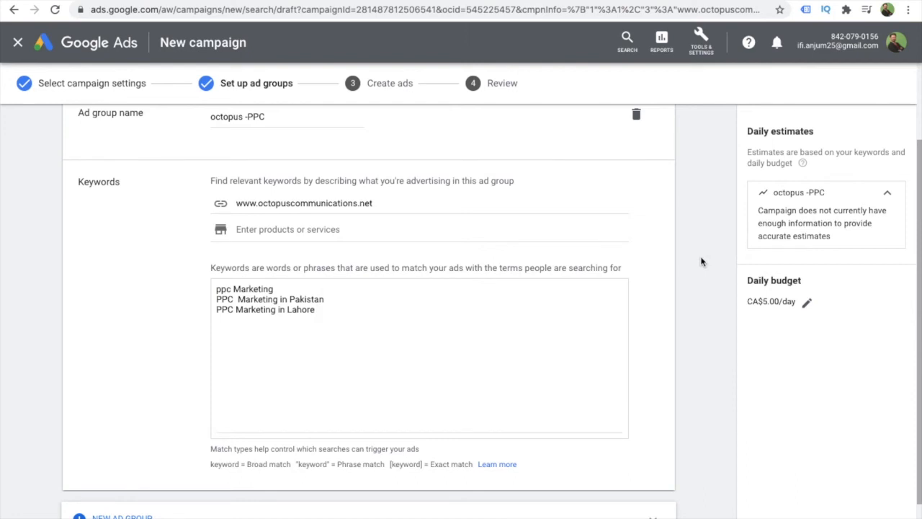
- Add two more empty ad groups below the "octopus -PPC" ad group
{"action": "scroll", "coordinate": [701, 261], "scroll_direction": "down", "scroll_amount": 1}
{"action": "scroll", "coordinate": [702, 262], "scroll_direction": "up", "scroll_amount": 1}
{"action": "scroll", "coordinate": [701, 262], "scroll_direction": "down", "scroll_amount": 2}
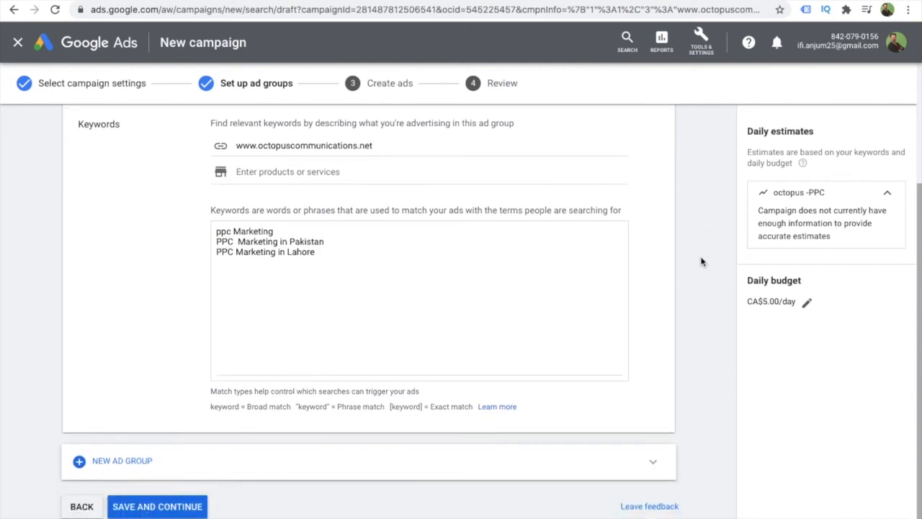
{"action": "scroll", "coordinate": [702, 261], "scroll_direction": "up", "scroll_amount": 5}
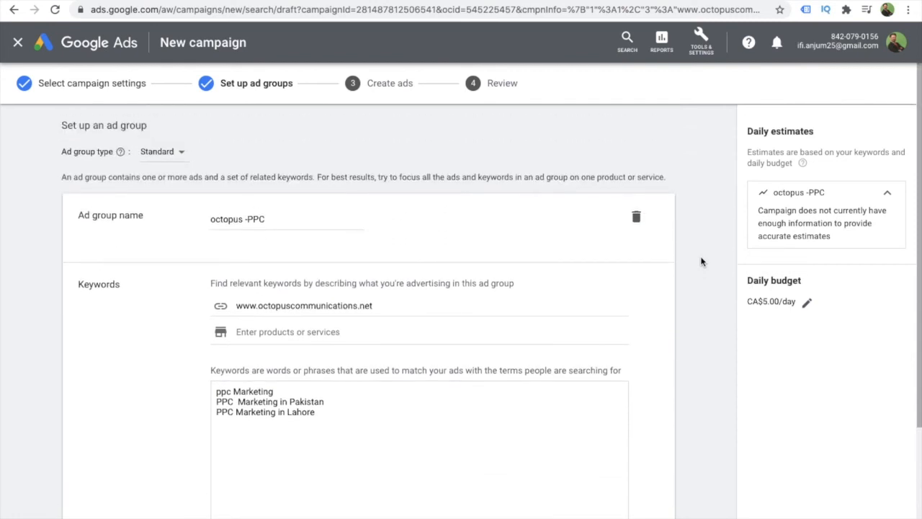
{"action": "scroll", "coordinate": [701, 262], "scroll_direction": "down", "scroll_amount": 3}
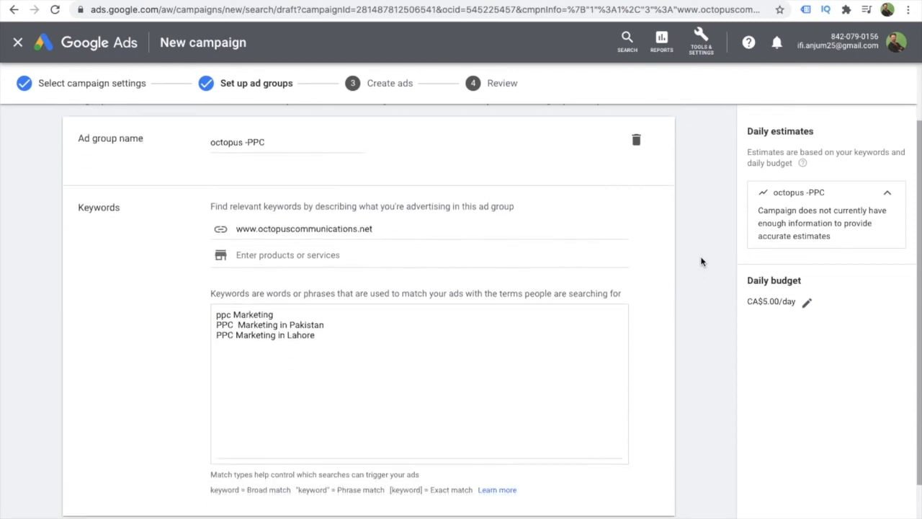
{"action": "scroll", "coordinate": [701, 262], "scroll_direction": "down", "scroll_amount": 3}
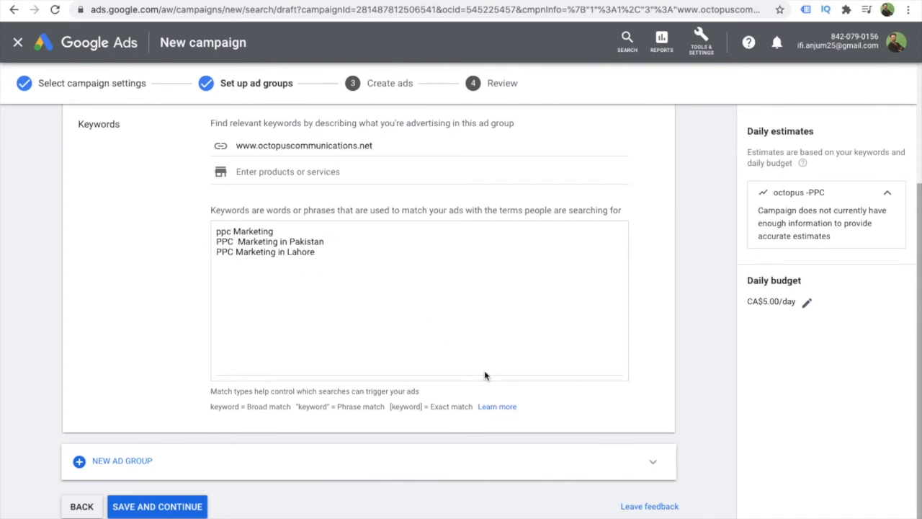
{"action": "left_click", "coordinate": [655, 467]}
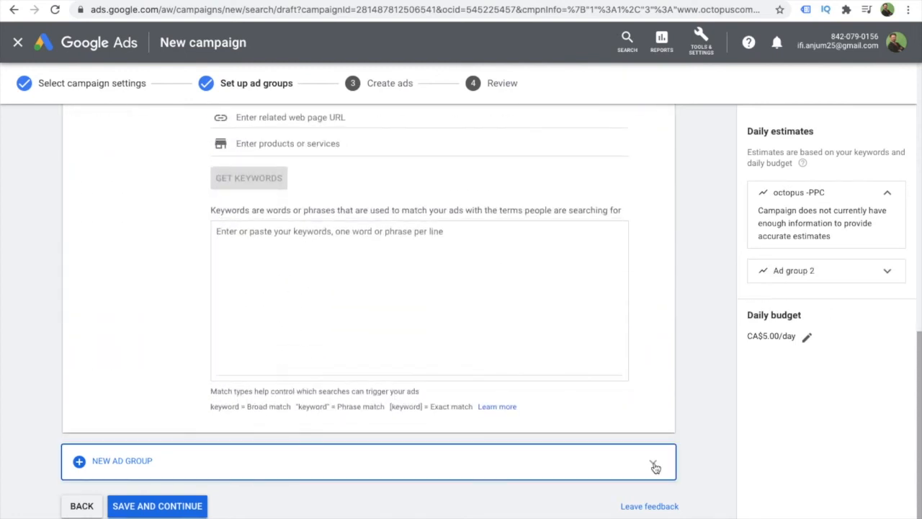
{"action": "left_click", "coordinate": [655, 467]}
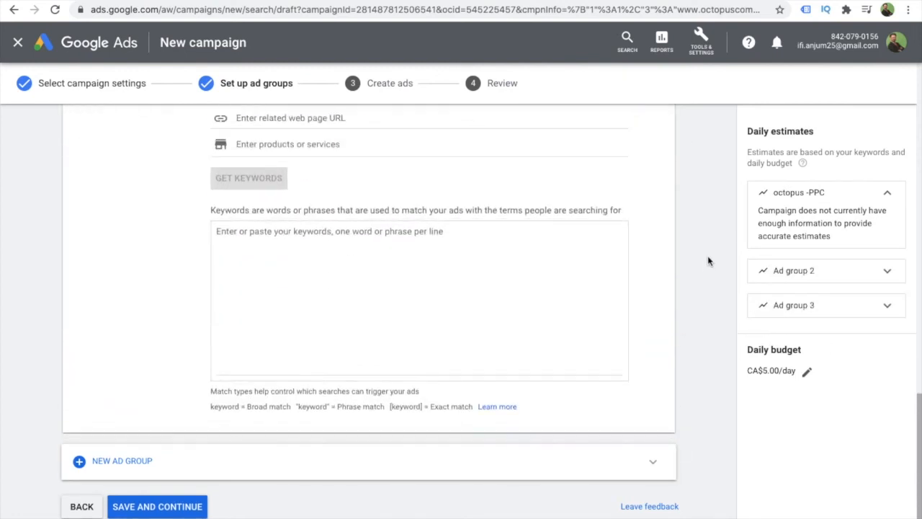
- Look over all three ad groups and check the ad group type options, keeping Standard
{"action": "scroll", "coordinate": [708, 259], "scroll_direction": "up", "scroll_amount": 1}
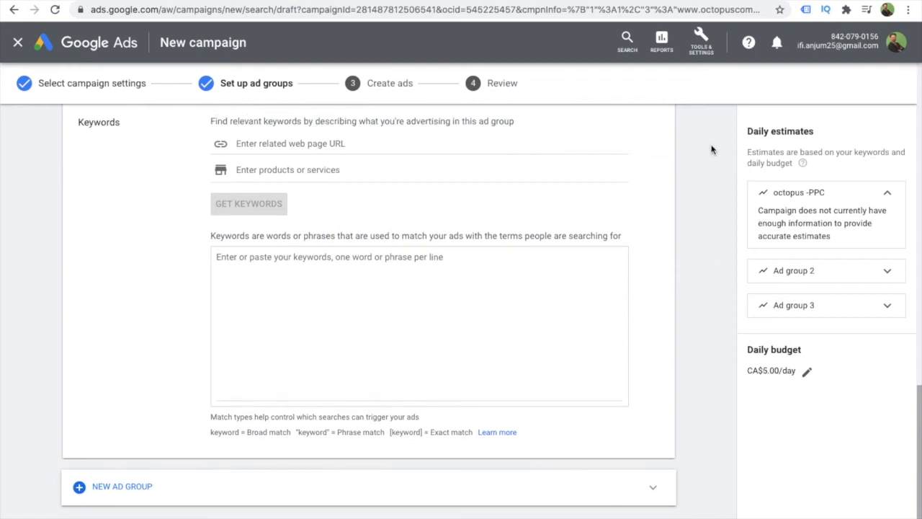
{"action": "scroll", "coordinate": [711, 149], "scroll_direction": "up", "scroll_amount": 3}
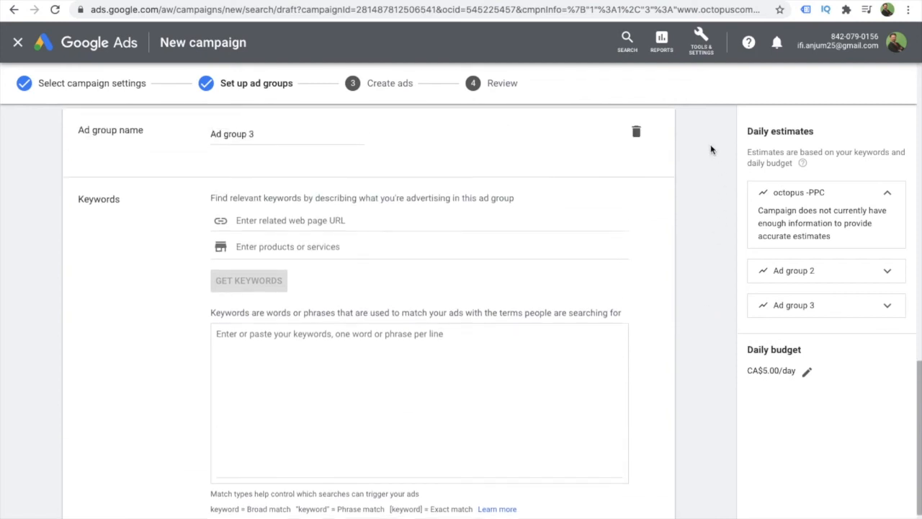
{"action": "scroll", "coordinate": [710, 149], "scroll_direction": "down", "scroll_amount": 3}
{"action": "scroll", "coordinate": [711, 149], "scroll_direction": "up", "scroll_amount": 4}
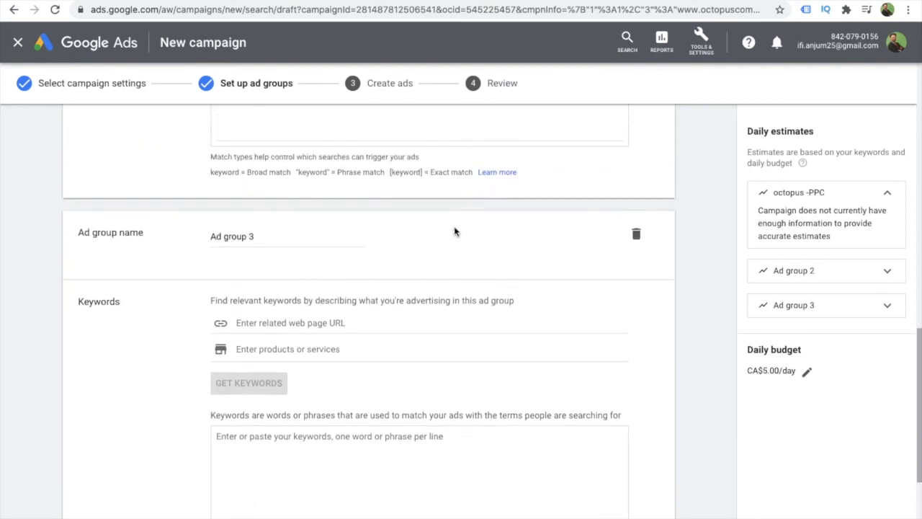
{"action": "scroll", "coordinate": [406, 254], "scroll_direction": "up", "scroll_amount": 8}
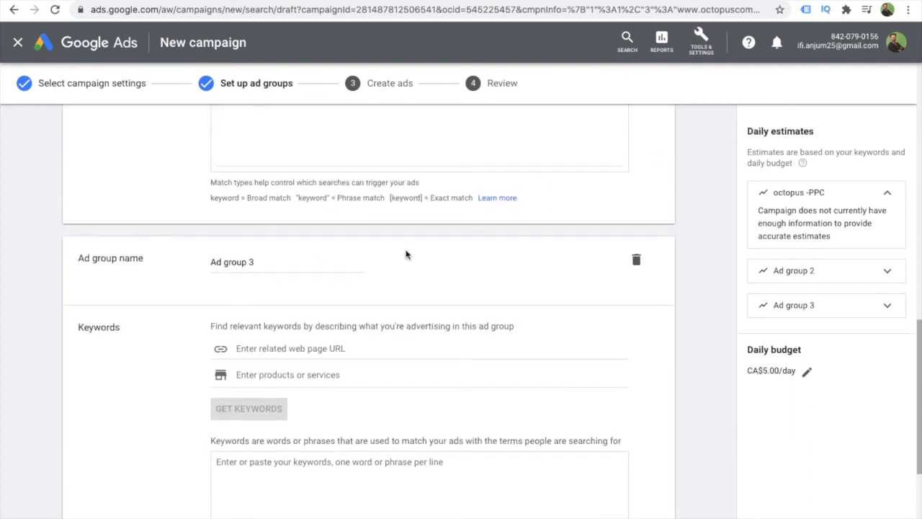
{"action": "scroll", "coordinate": [405, 254], "scroll_direction": "up", "scroll_amount": 6}
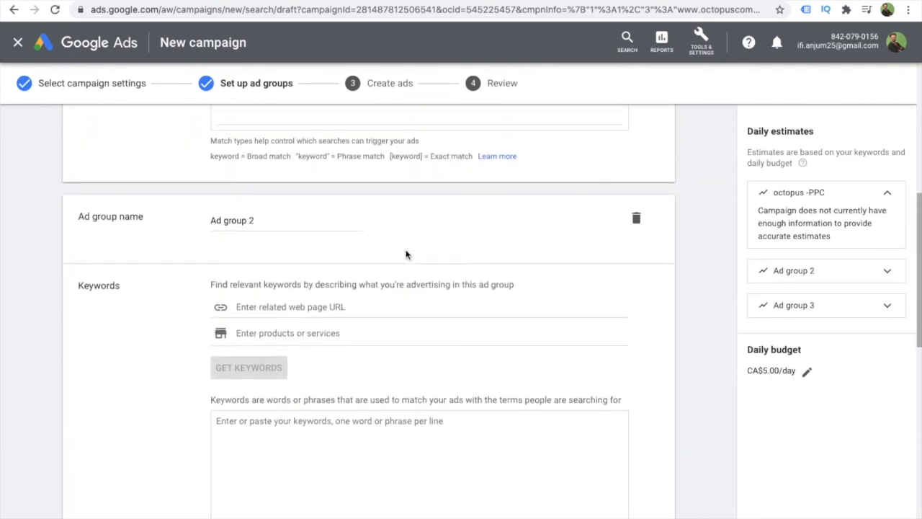
{"action": "scroll", "coordinate": [405, 250], "scroll_direction": "down", "scroll_amount": 2}
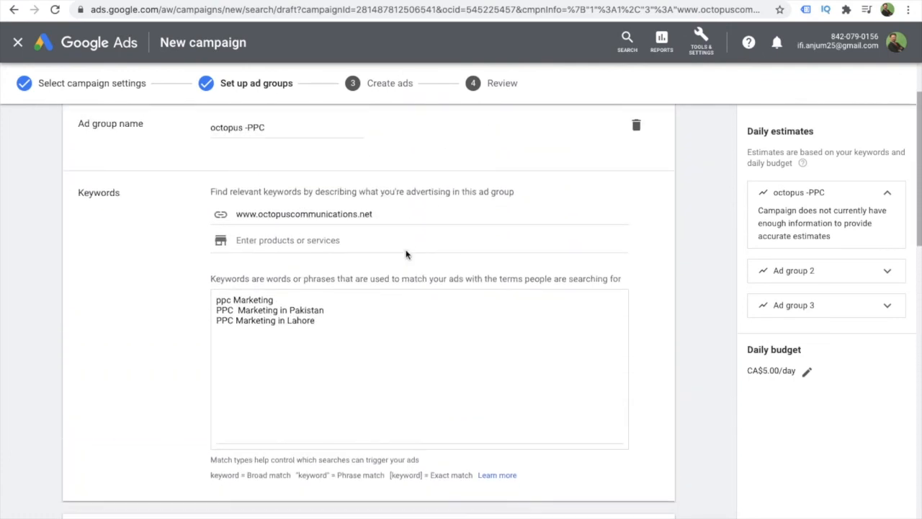
{"action": "scroll", "coordinate": [406, 250], "scroll_direction": "up", "scroll_amount": 2}
{"action": "scroll", "coordinate": [405, 252], "scroll_direction": "up", "scroll_amount": 1}
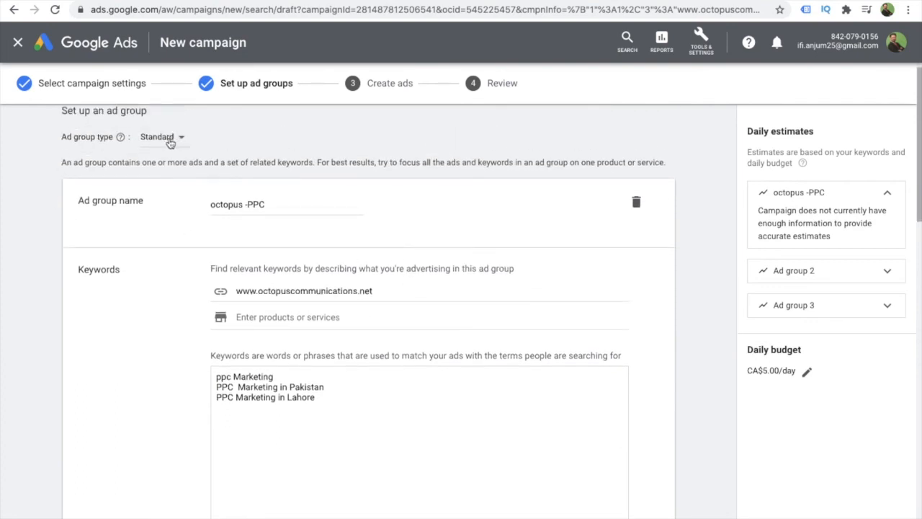
{"action": "left_click", "coordinate": [170, 143]}
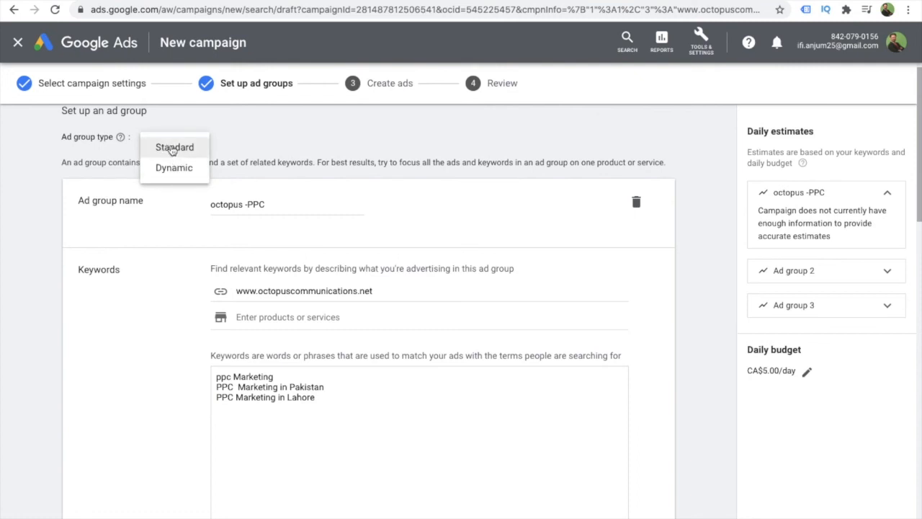
{"action": "left_click", "coordinate": [172, 149]}
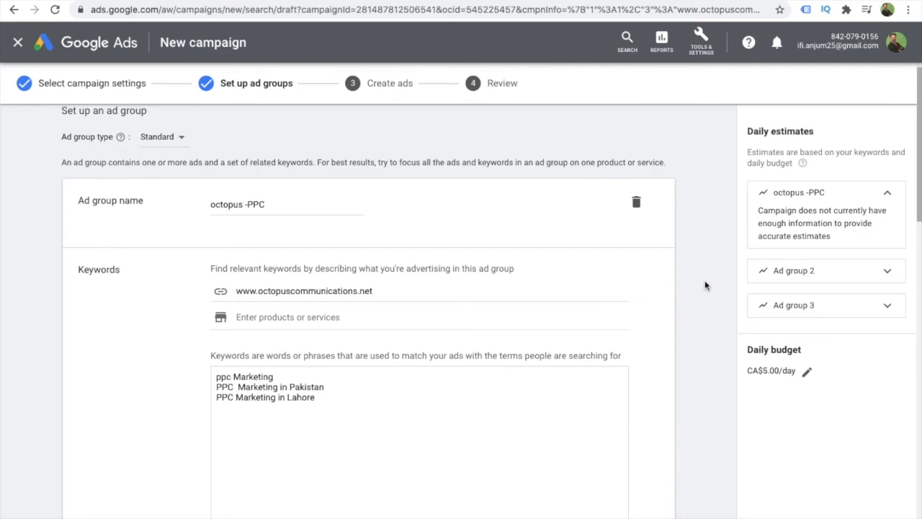
- Delete the empty ad groups "Ad group 2" and "Ad group 3"
{"action": "scroll", "coordinate": [704, 285], "scroll_direction": "down", "scroll_amount": 4}
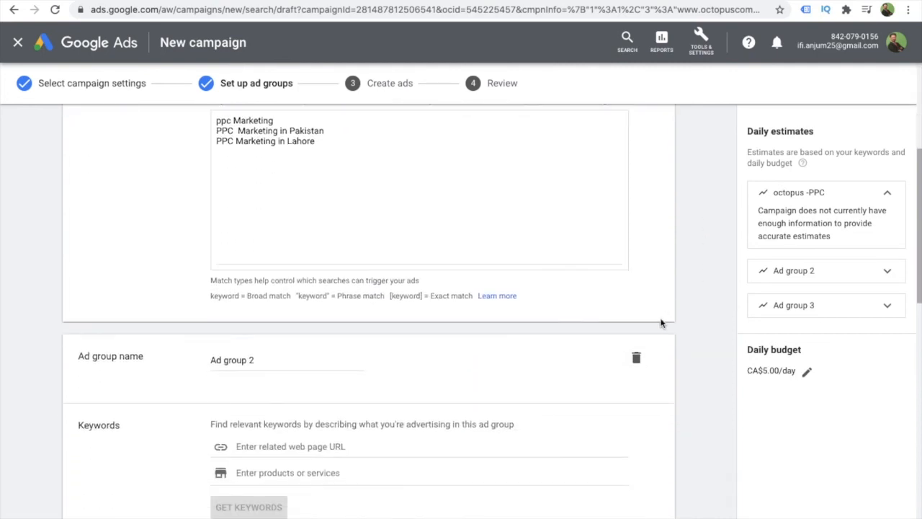
{"action": "left_click", "coordinate": [636, 359]}
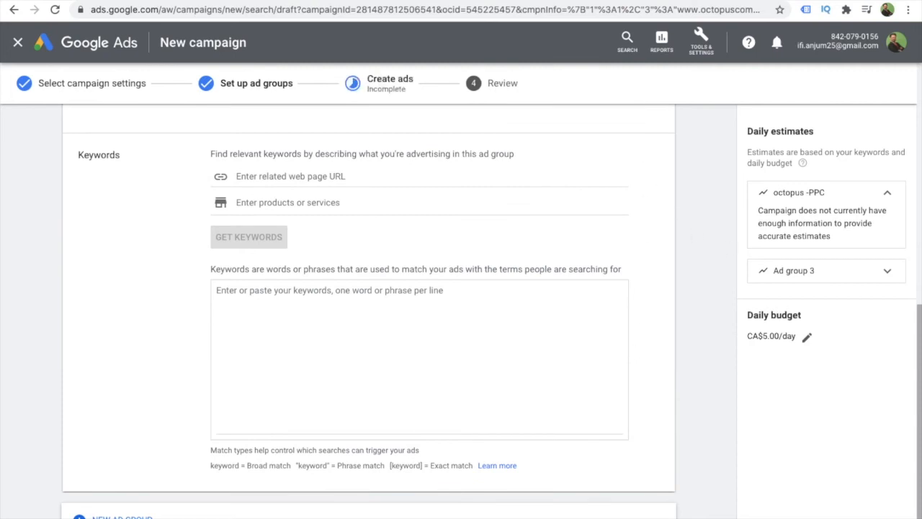
{"action": "scroll", "coordinate": [722, 192], "scroll_direction": "up", "scroll_amount": 1}
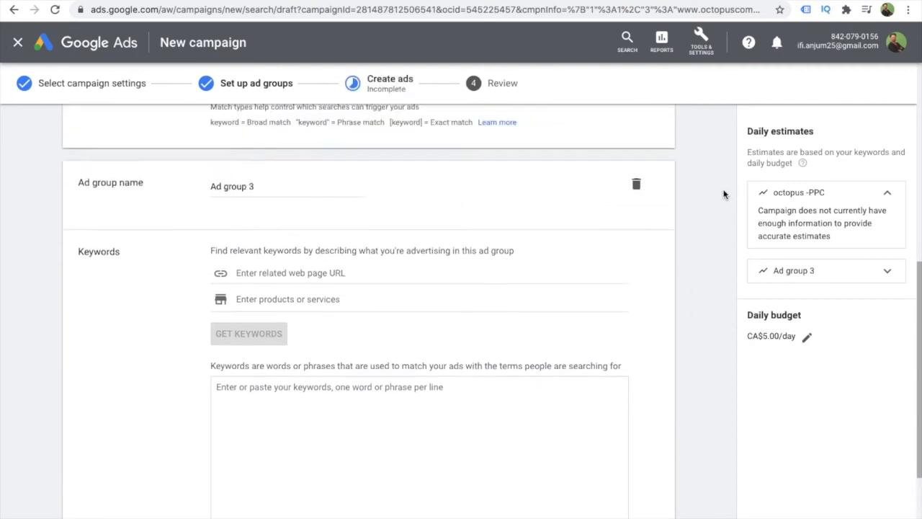
{"action": "scroll", "coordinate": [717, 194], "scroll_direction": "up", "scroll_amount": 1}
{"action": "left_click", "coordinate": [636, 242]}
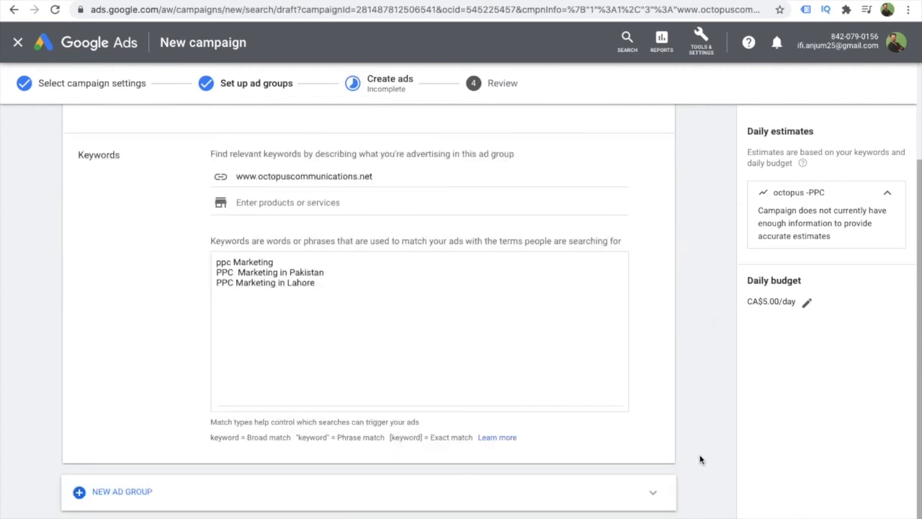
- Save the ad group setup, continue to ad creation, and look over the responsive search ad form and preview
{"action": "scroll", "coordinate": [715, 445], "scroll_direction": "down", "scroll_amount": 1}
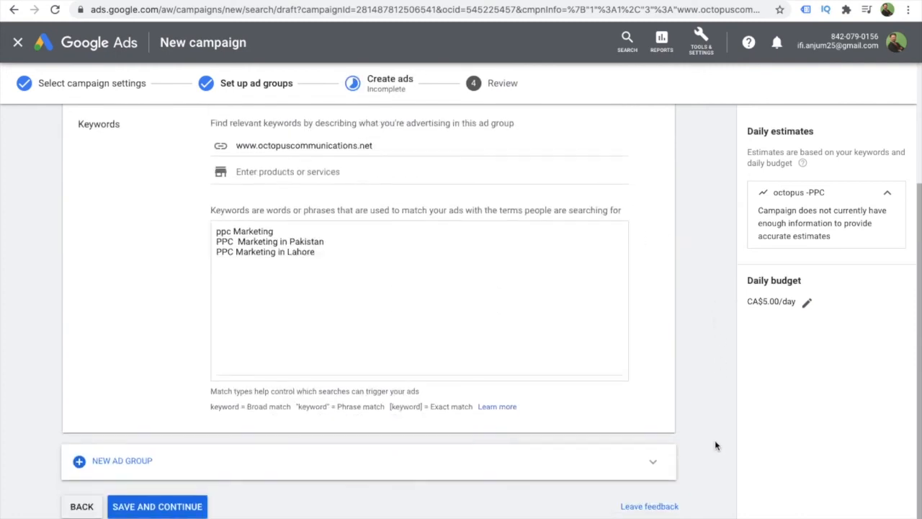
{"action": "left_click", "coordinate": [157, 506]}
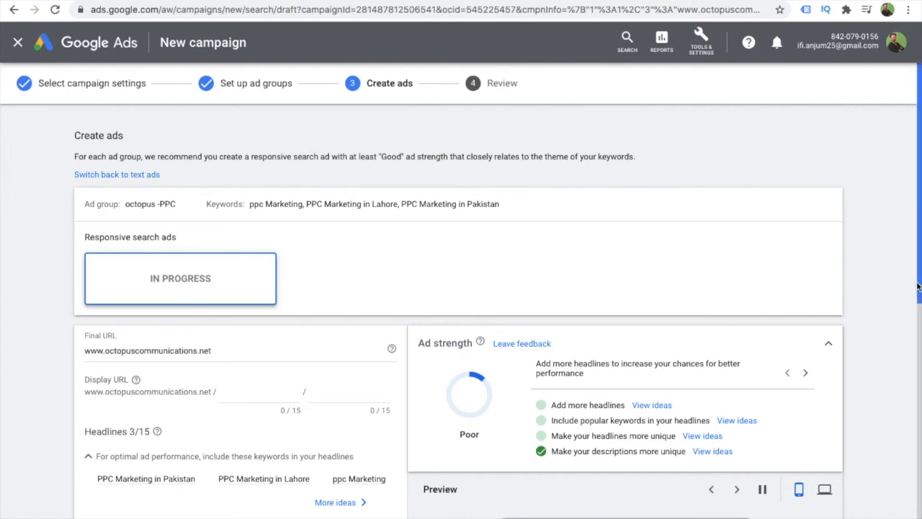
{"action": "scroll", "coordinate": [917, 290], "scroll_direction": "down", "scroll_amount": 3}
{"action": "scroll", "coordinate": [918, 413], "scroll_direction": "down", "scroll_amount": 2}
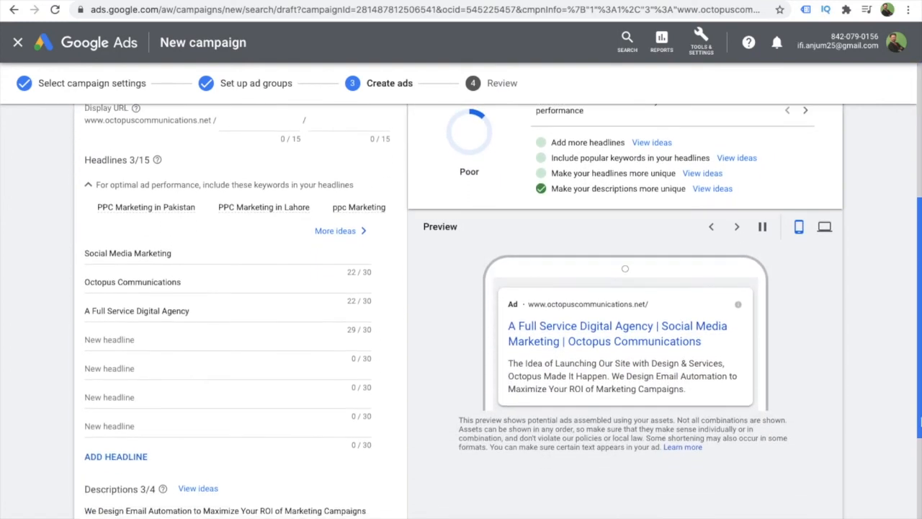
{"action": "left_click_drag", "start_coordinate": [917, 413], "coordinate": [895, 325]}
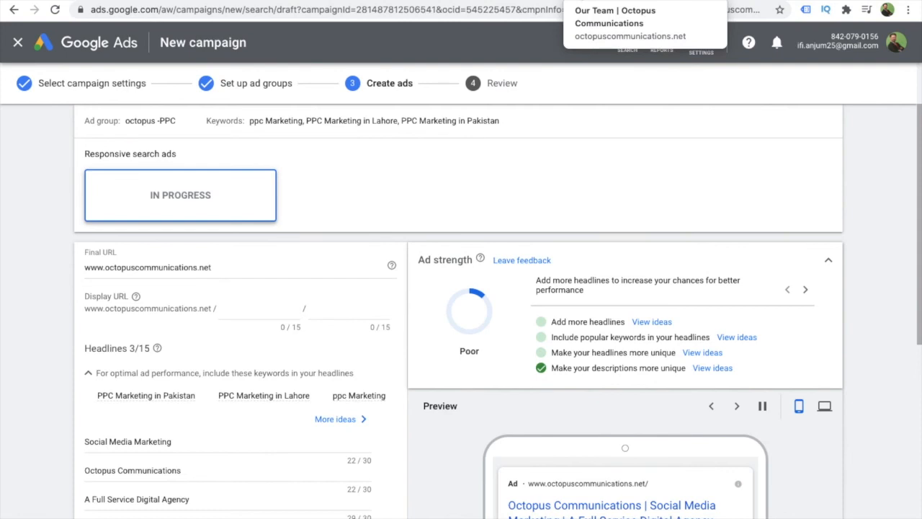
{"action": "left_click", "coordinate": [220, 268]}
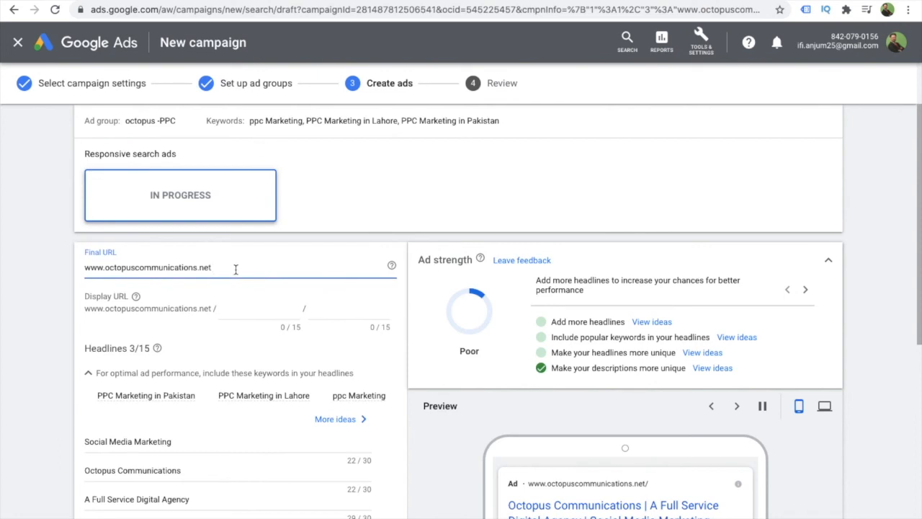
{"action": "type", "text": "/"}
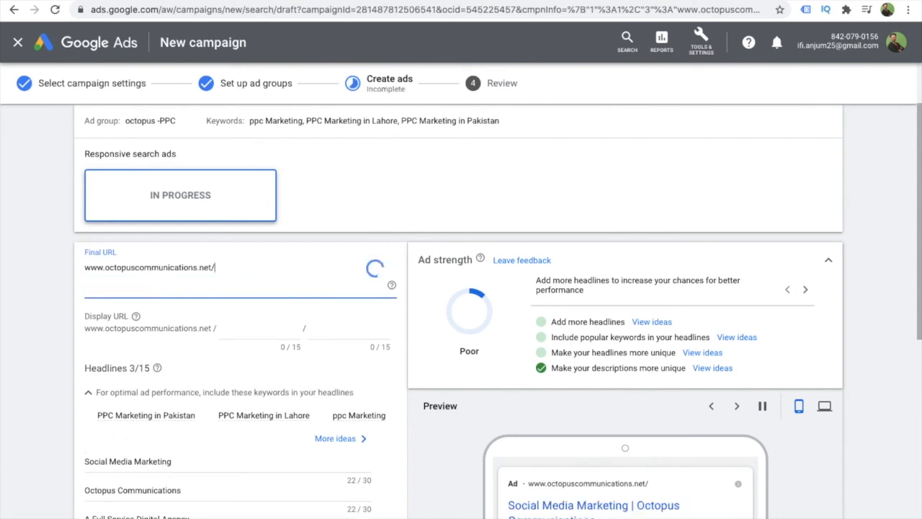
{"action": "type", "text": "pcc"}
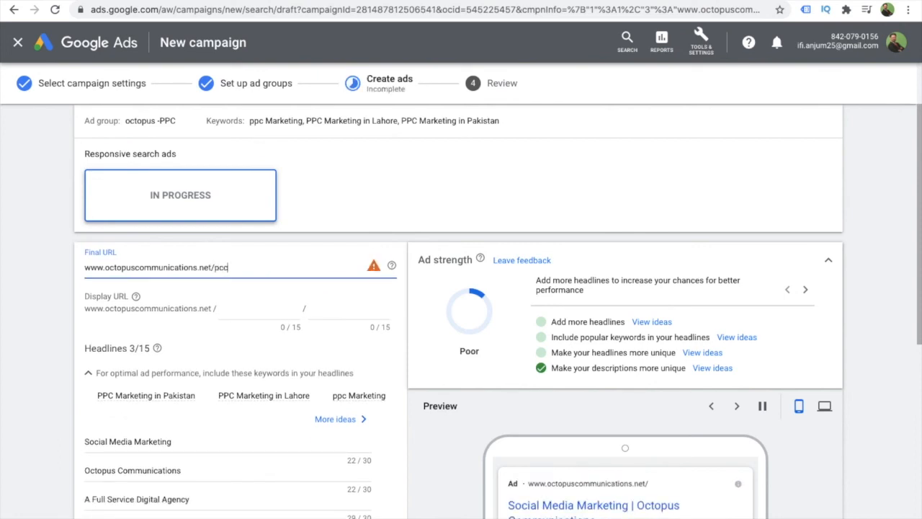
{"action": "key", "text": "BackSpace"}
{"action": "key", "text": "BackSpace"}
{"action": "type", "text": "pc"}
{"action": "left_click", "coordinate": [334, 213]}
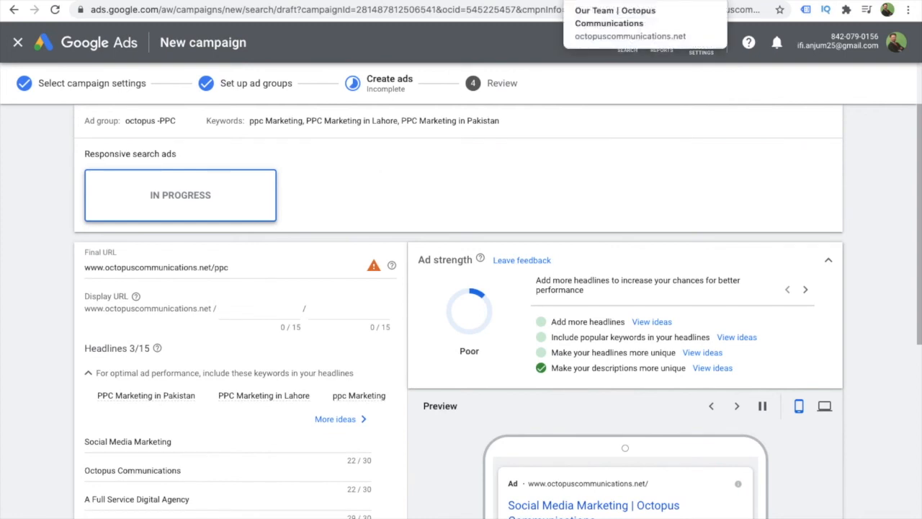
- Switch to the Octopus Communications website, open its Search Engine Marketing – PPC service page, and select the page's full address
{"action": "left_click", "coordinate": [612, 1]}
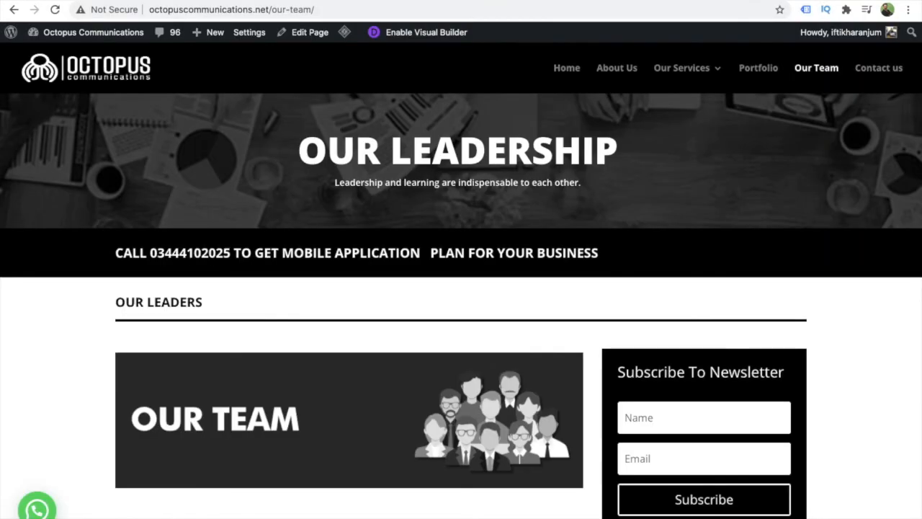
{"action": "left_click", "coordinate": [567, 69]}
{"action": "mouse_move", "coordinate": [659, 67]}
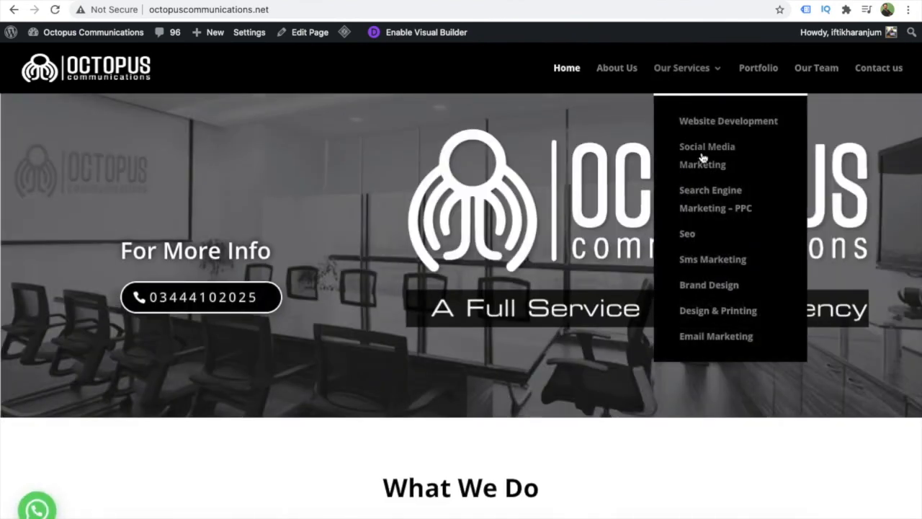
{"action": "left_click", "coordinate": [709, 210]}
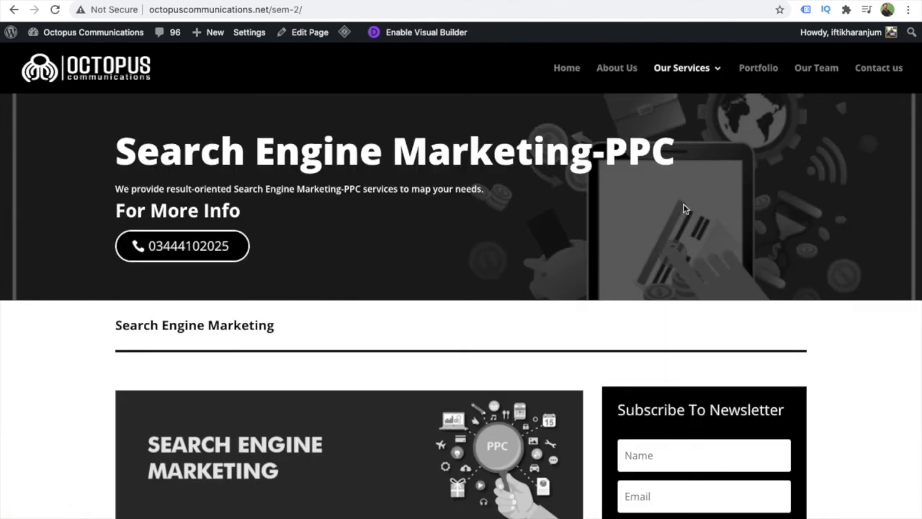
{"action": "left_click", "coordinate": [326, 9]}
{"action": "key", "text": "ctrl+c"}
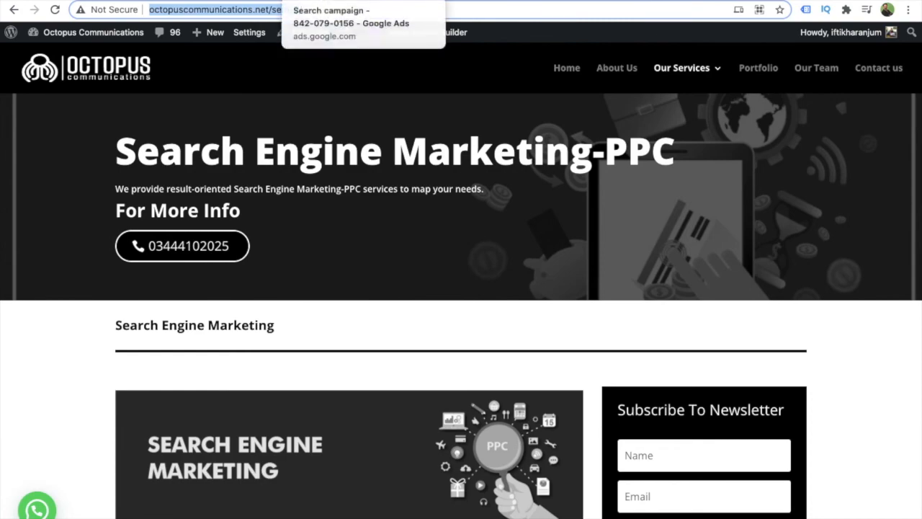
{"action": "left_click", "coordinate": [328, 1]}
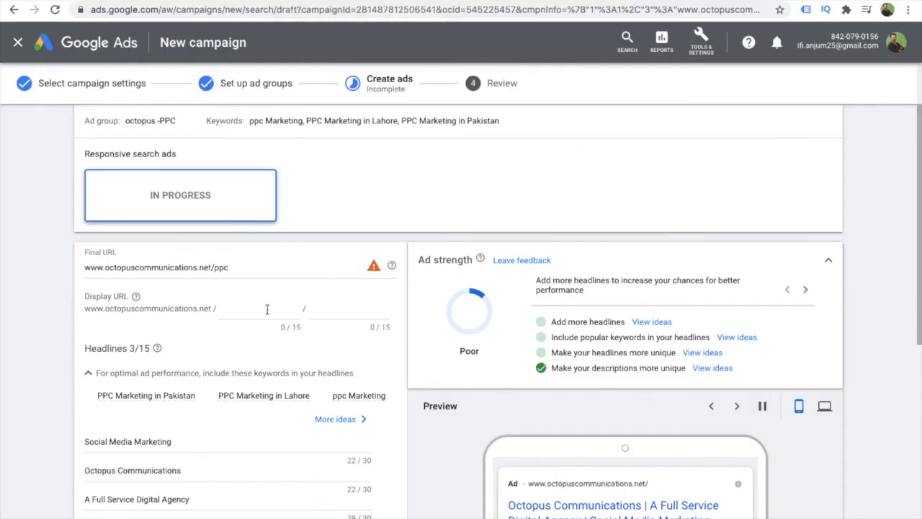
{"action": "left_click", "coordinate": [236, 267]}
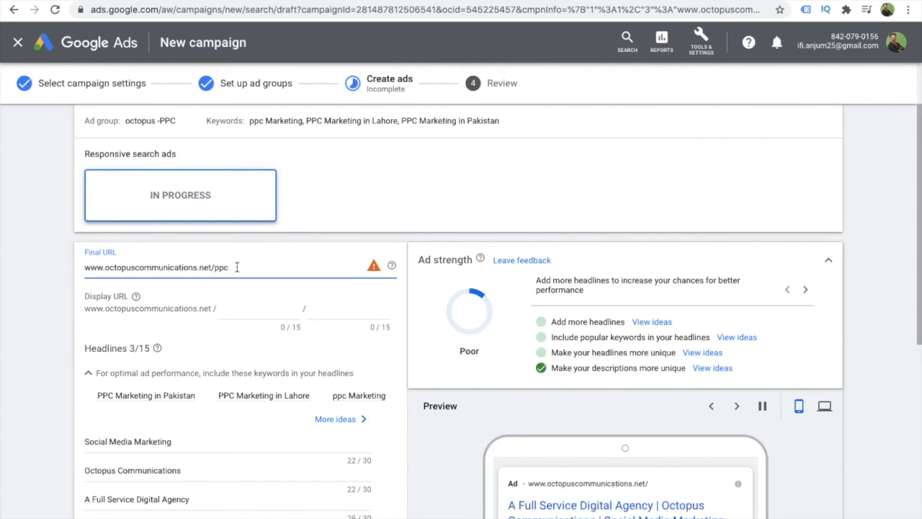
{"action": "key", "text": "ctrl+a"}
{"action": "key", "text": "ctrl+v"}
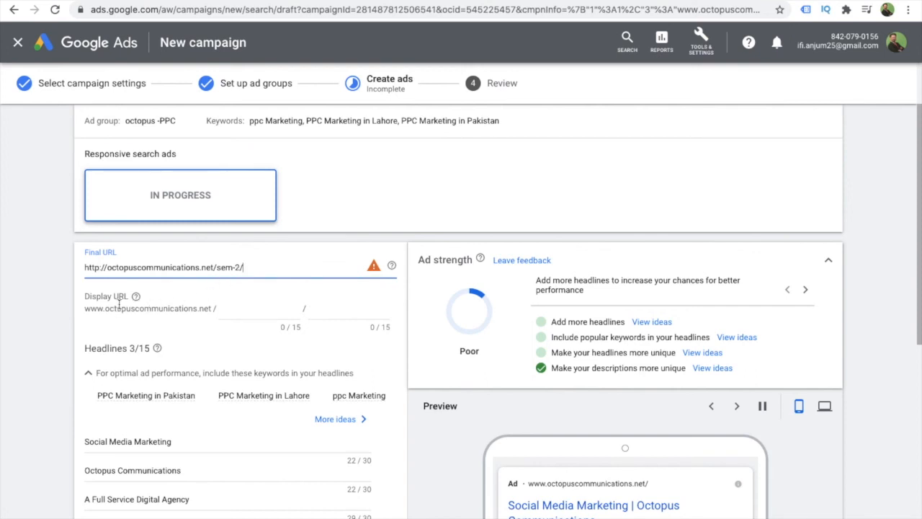
{"action": "left_click", "coordinate": [254, 308]}
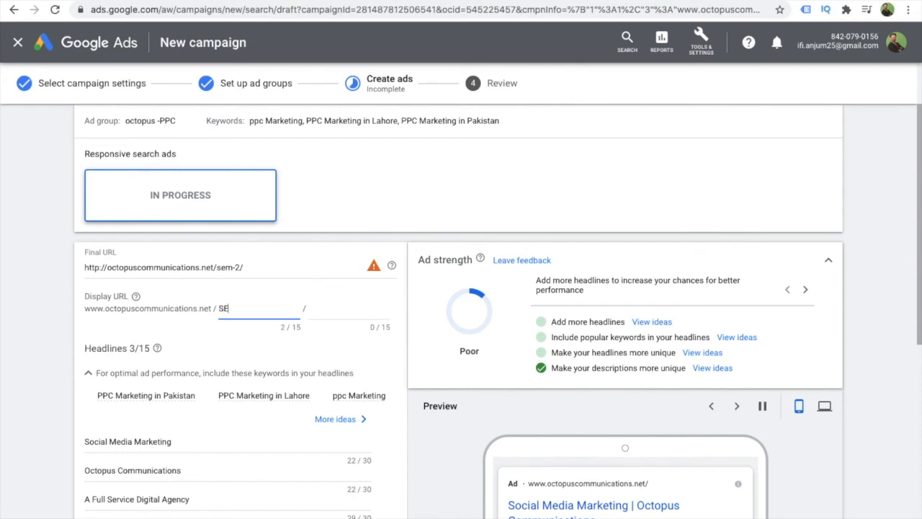
{"action": "type", "text": "SEM"}
{"action": "left_click", "coordinate": [339, 309]}
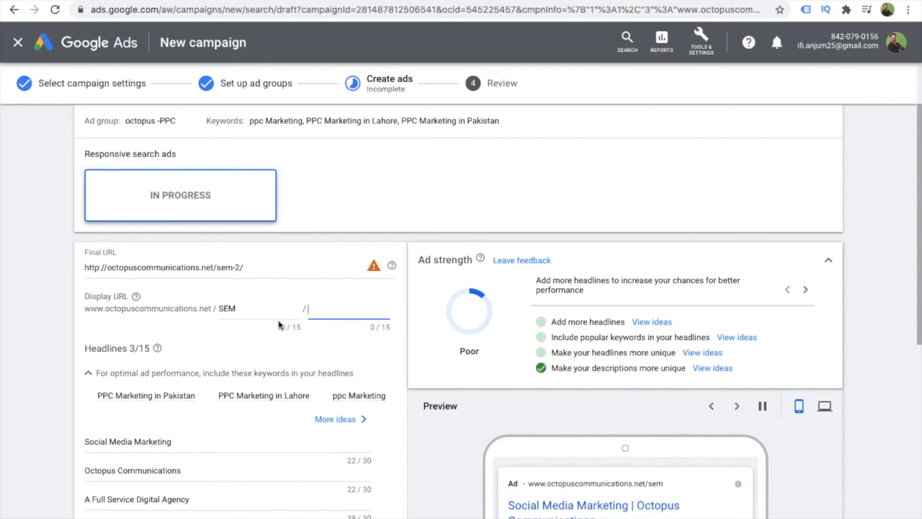
- Set the first display URL path to "Best PPC"
{"action": "left_click", "coordinate": [256, 306]}
{"action": "key", "text": "BackSpace"}
{"action": "type", "text": "Best PPC"}
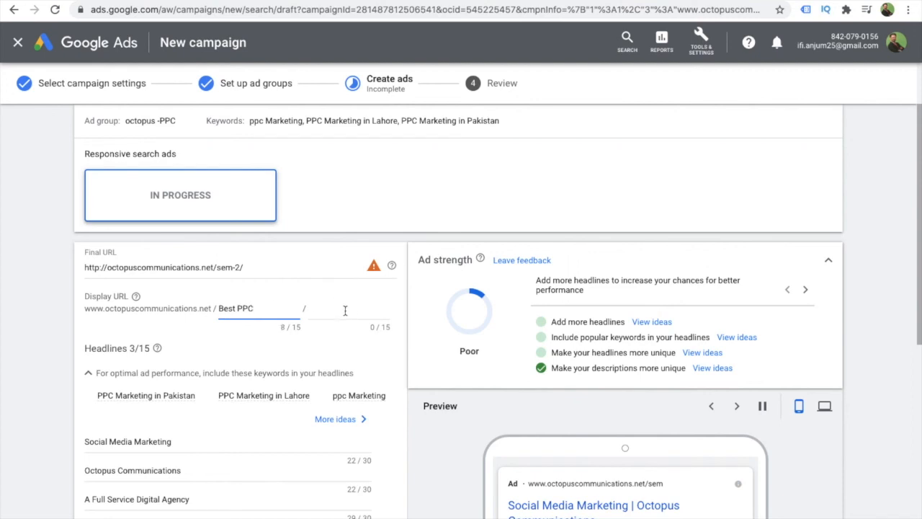
{"action": "left_click", "coordinate": [344, 311]}
{"action": "type", "text": "Se"}
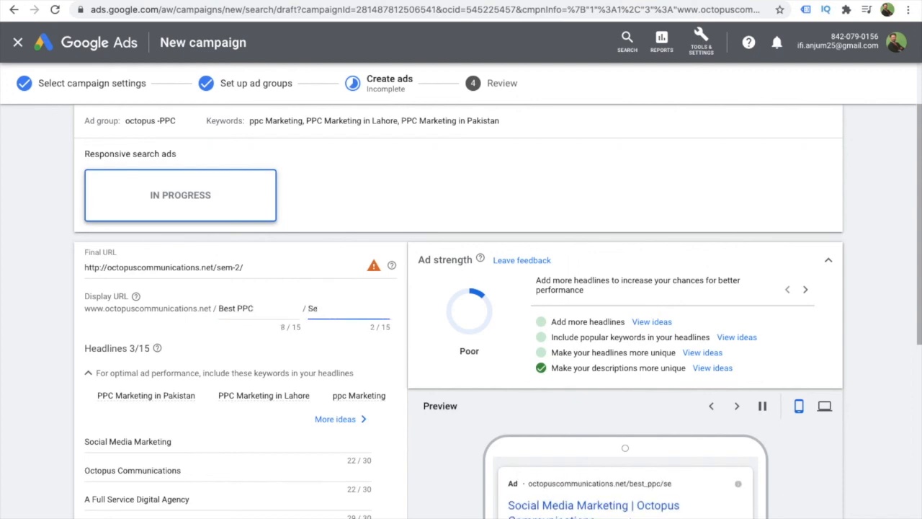
{"action": "left_click", "coordinate": [288, 310]}
{"action": "type", "text": "service"}
{"action": "key", "text": "BackSpace"}
{"action": "key", "text": "BackSpace"}
{"action": "key", "text": "BackSpace"}
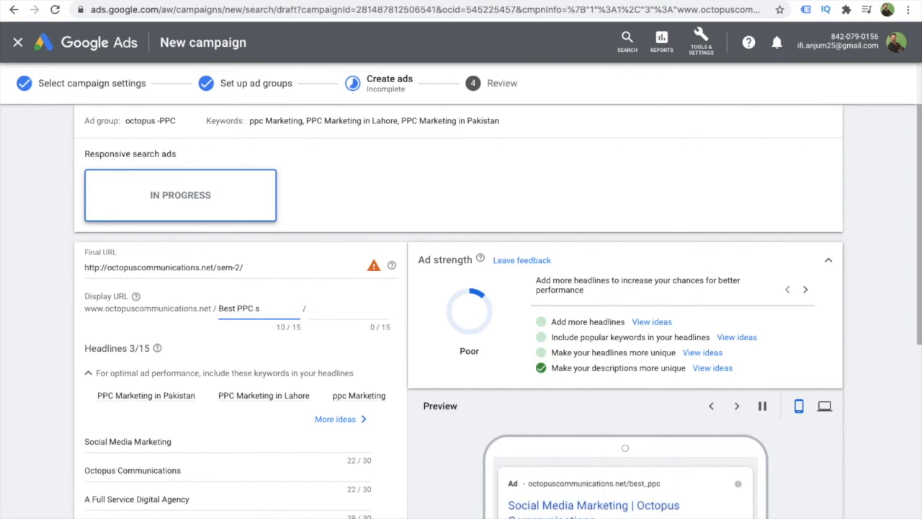
- Keep "Best PPC" as the first display URL path and set the second path to "Services"
{"action": "left_click", "coordinate": [355, 311]}
{"action": "type", "text": "Services"}
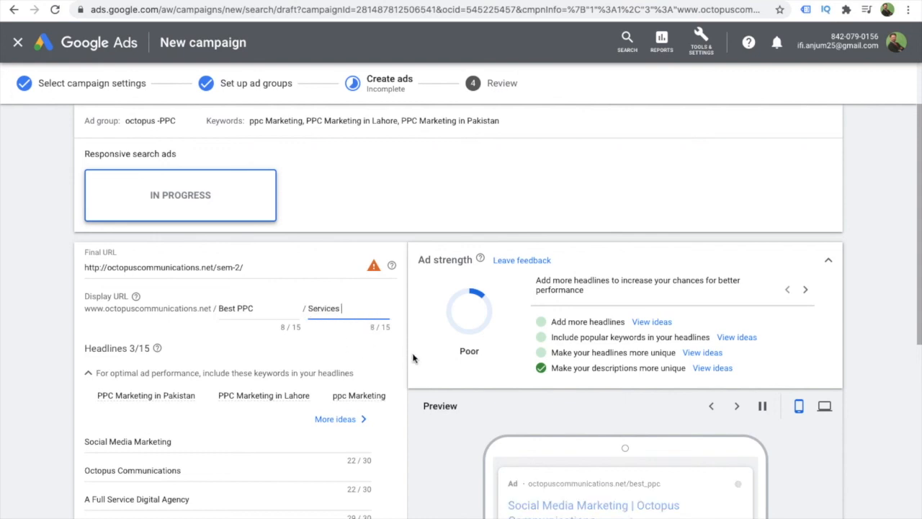
{"action": "left_click", "coordinate": [418, 424]}
- Replace the headline "Social Media Marketing" with "Get PPC Services"
{"action": "scroll", "coordinate": [418, 424], "scroll_direction": "down", "scroll_amount": 2}
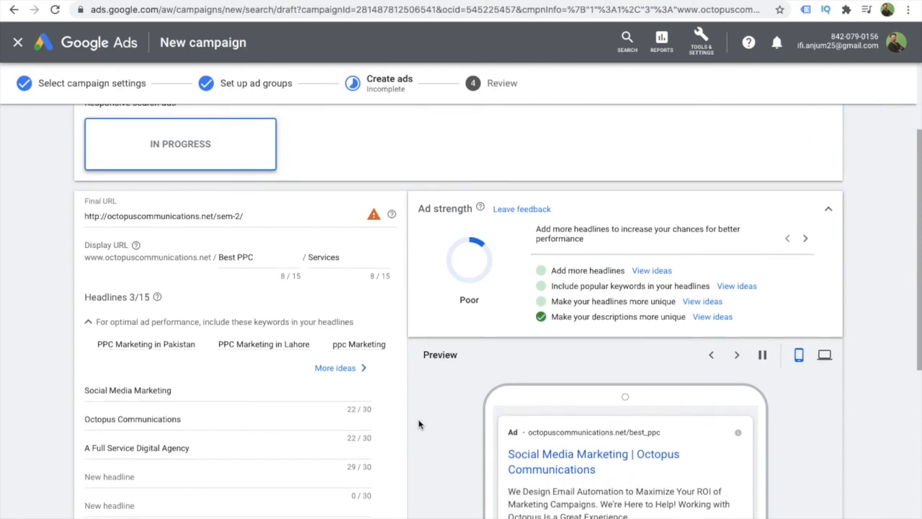
{"action": "scroll", "coordinate": [419, 424], "scroll_direction": "down", "scroll_amount": 1}
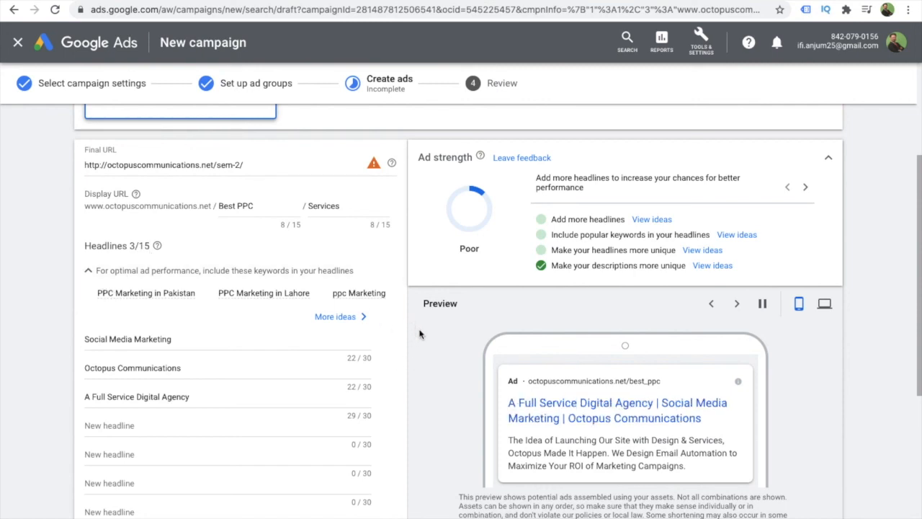
{"action": "scroll", "coordinate": [419, 333], "scroll_direction": "down", "scroll_amount": 3}
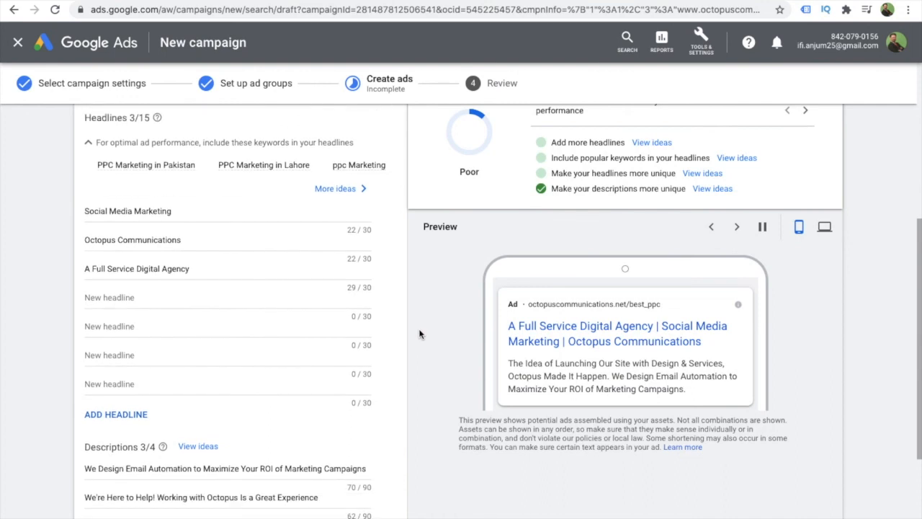
{"action": "scroll", "coordinate": [420, 334], "scroll_direction": "up", "scroll_amount": 3}
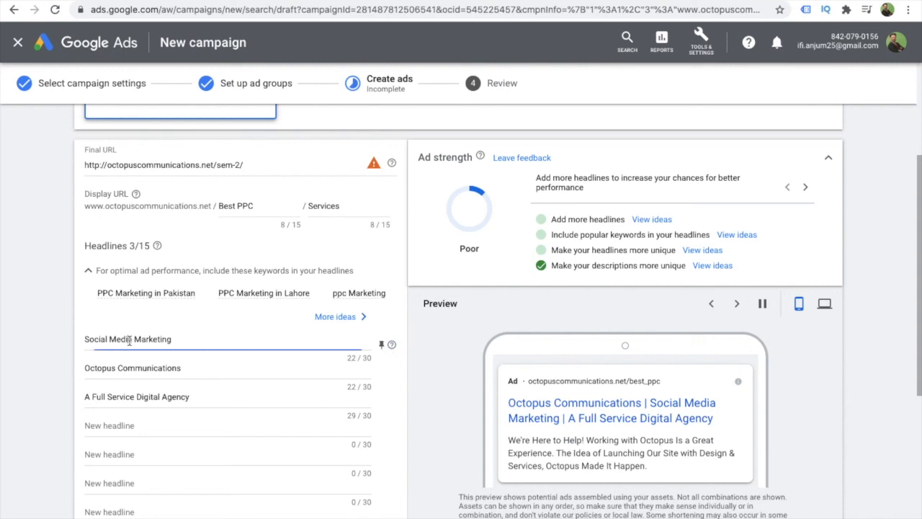
{"action": "left_click", "coordinate": [178, 368]}
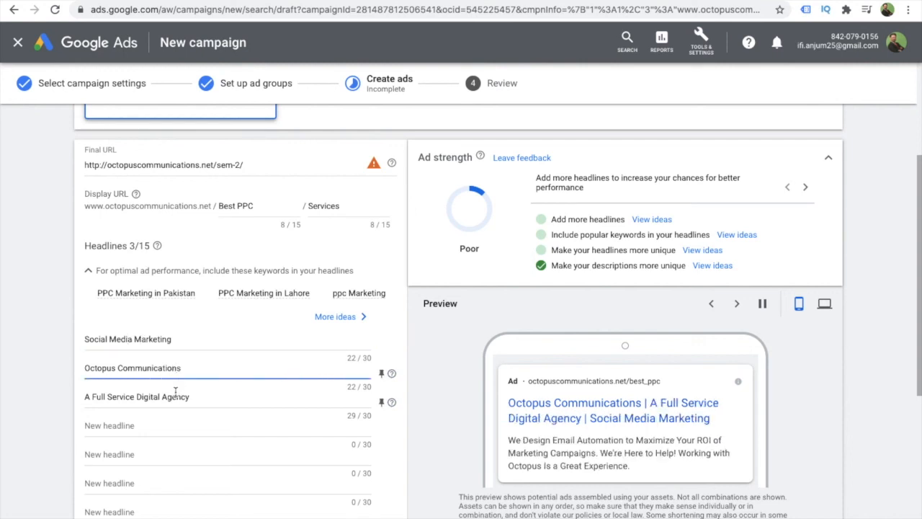
{"action": "left_click", "coordinate": [175, 396]}
{"action": "left_click_drag", "start_coordinate": [85, 338], "coordinate": [162, 344]}
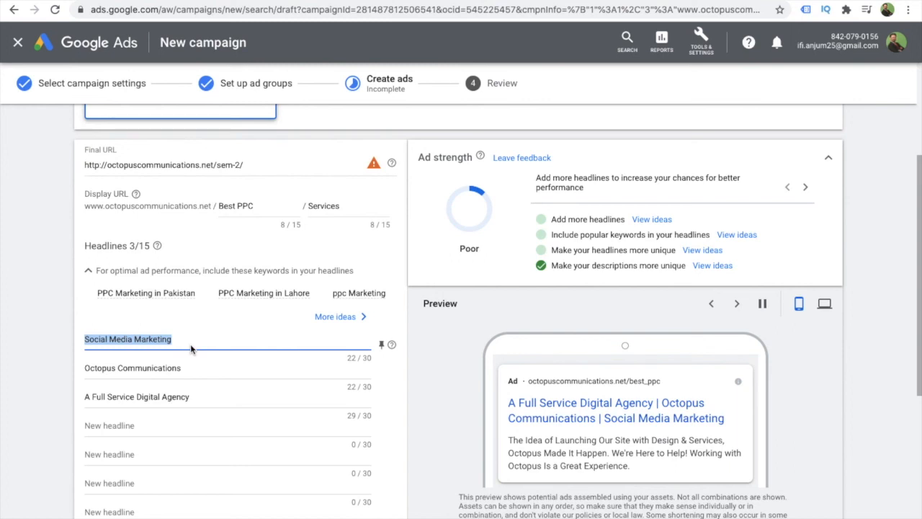
{"action": "type", "text": "GE"}
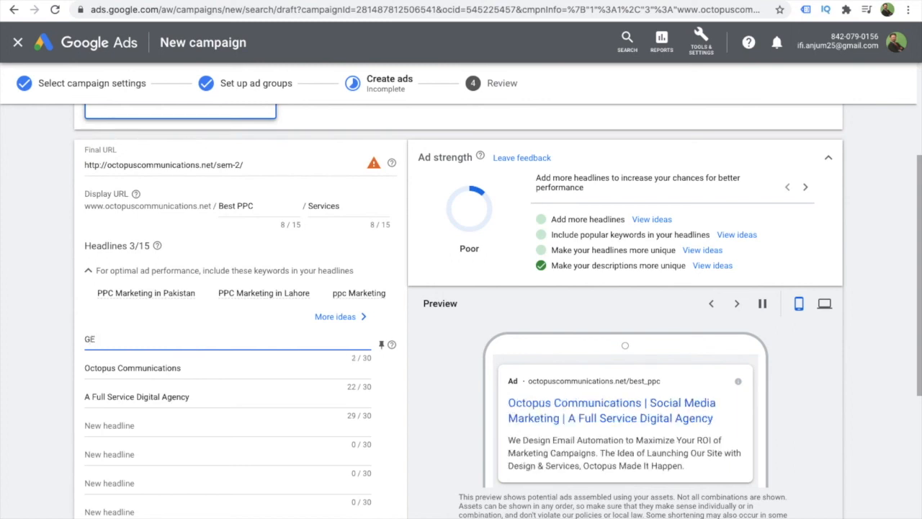
{"action": "key", "text": "BackSpace"}
{"action": "type", "text": "et PPC "}
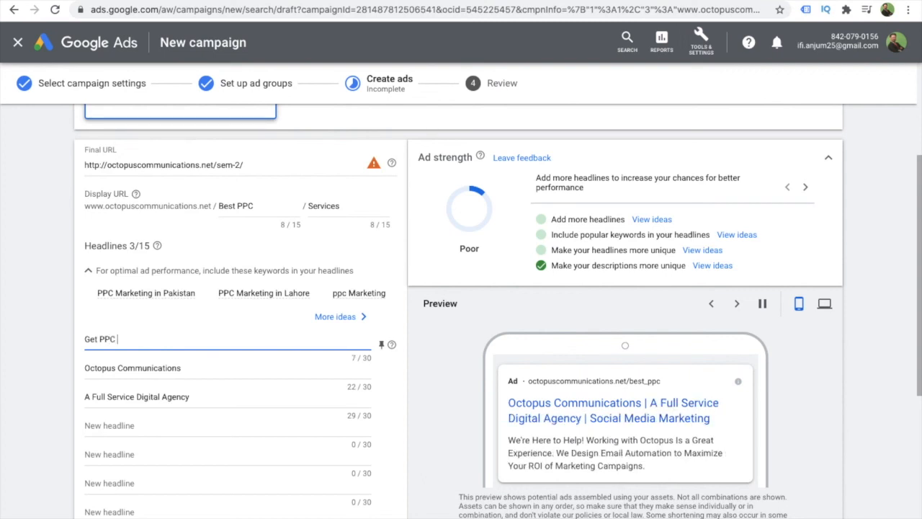
{"action": "type", "text": "Services"}
- Replace the headline "A Full Service Digital Agency" with "Best PPC Agency"
{"action": "left_click", "coordinate": [207, 396]}
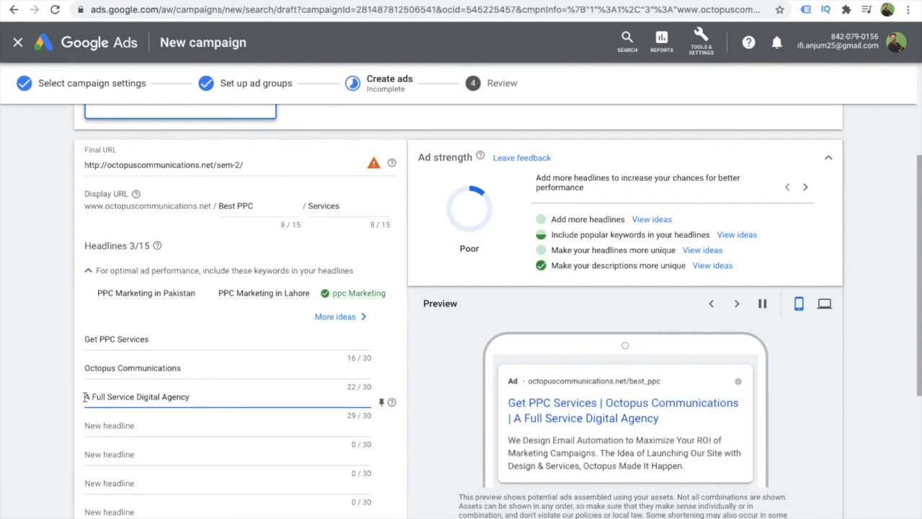
{"action": "left_click_drag", "start_coordinate": [84, 396], "coordinate": [185, 408]}
{"action": "type", "text": "Best PPC"}
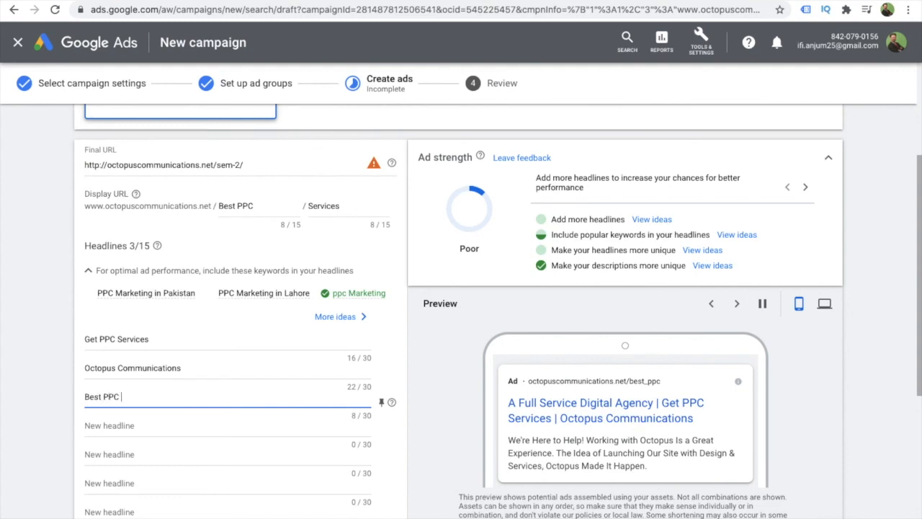
{"action": "type", "text": " Agency"}
{"action": "left_click", "coordinate": [425, 361]}
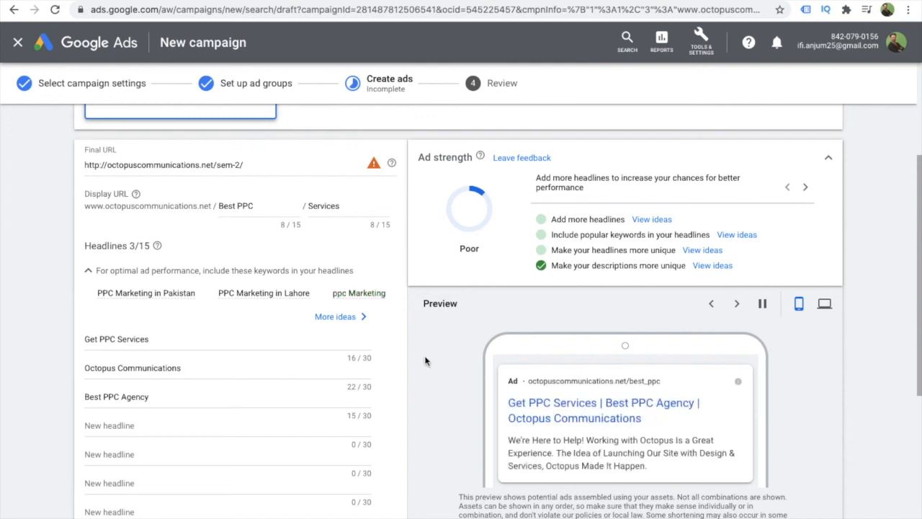
- Add the suggested description "Our PPC Experts Bring Your Website on the Top of the Google Search Results" and finish the responsive search ad
{"action": "scroll", "coordinate": [425, 361], "scroll_direction": "down", "scroll_amount": 3}
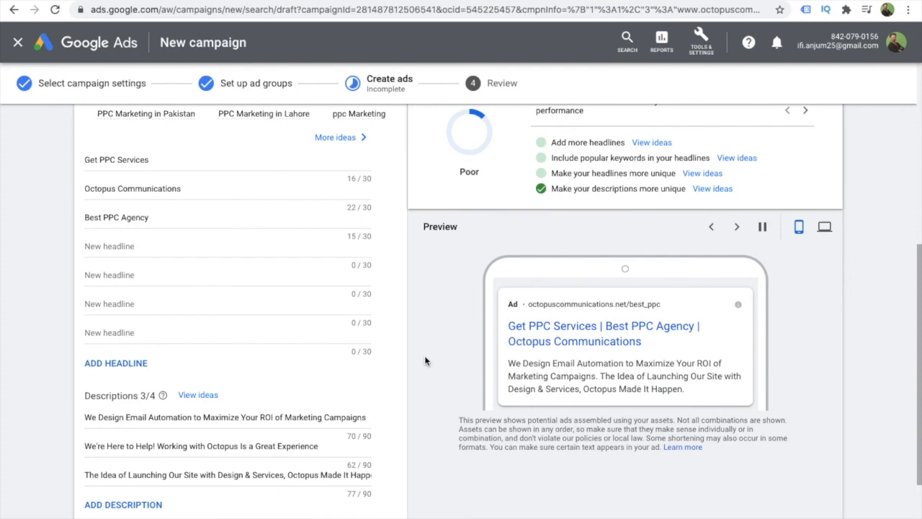
{"action": "scroll", "coordinate": [424, 361], "scroll_direction": "up", "scroll_amount": 1}
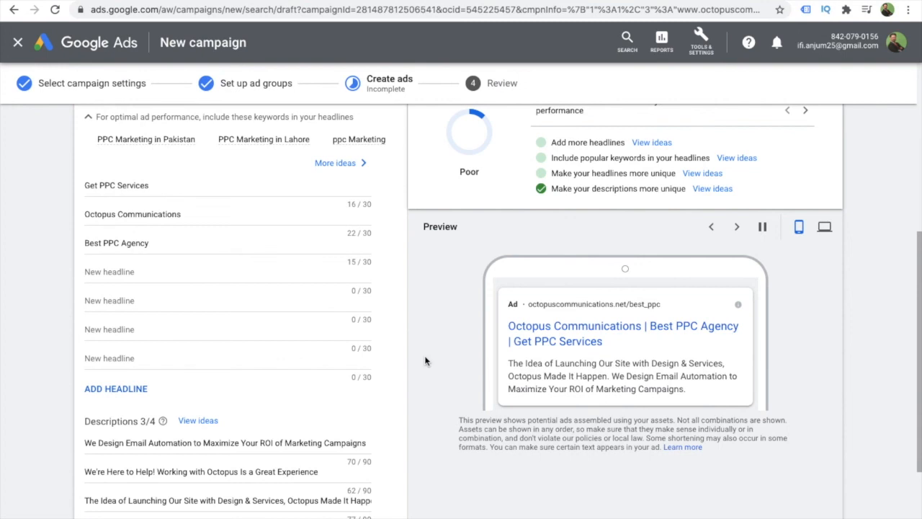
{"action": "scroll", "coordinate": [425, 358], "scroll_direction": "up", "scroll_amount": 2}
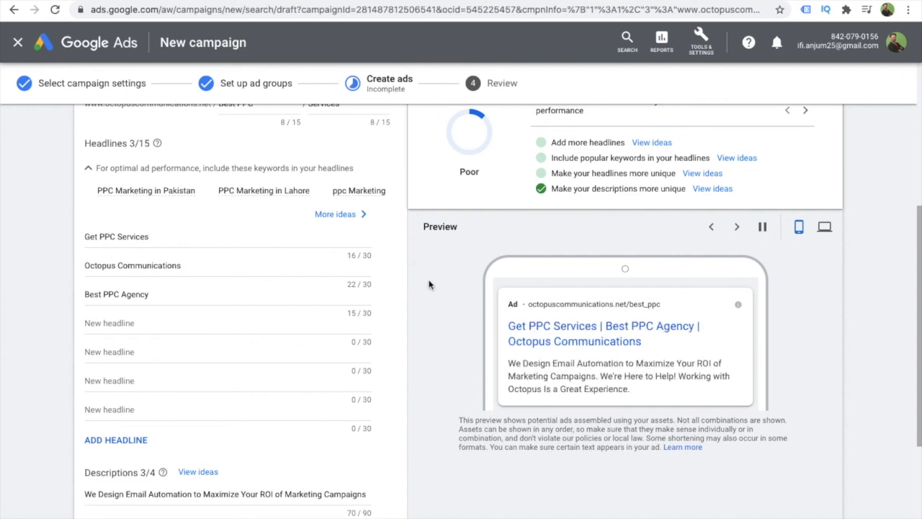
{"action": "scroll", "coordinate": [428, 284], "scroll_direction": "down", "scroll_amount": 5}
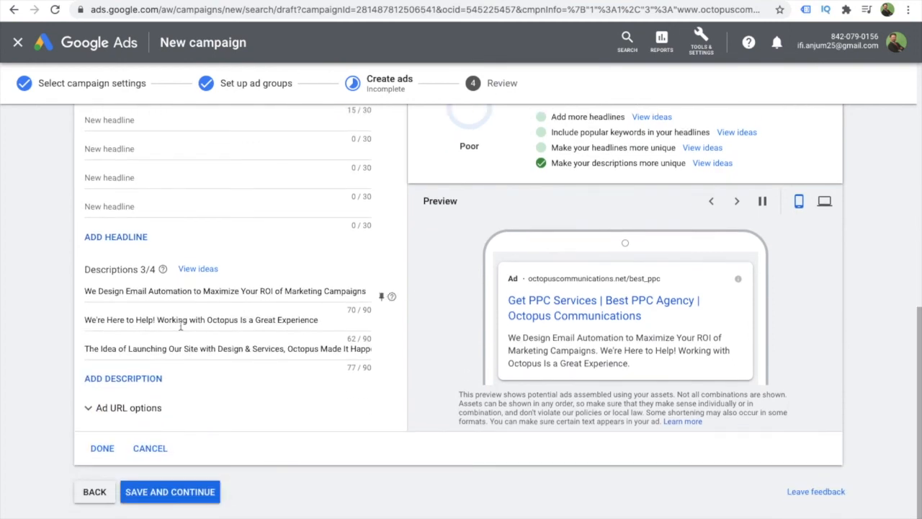
{"action": "left_click", "coordinate": [109, 381]}
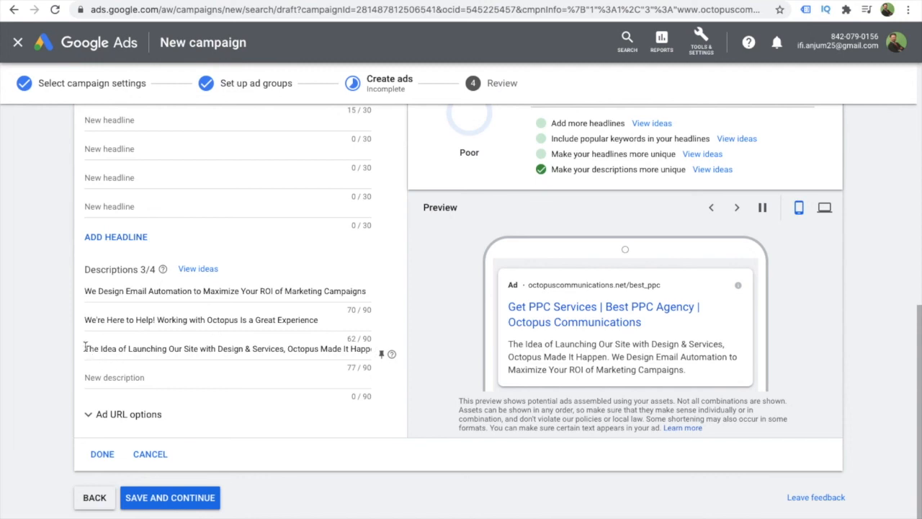
{"action": "left_click", "coordinate": [110, 377]}
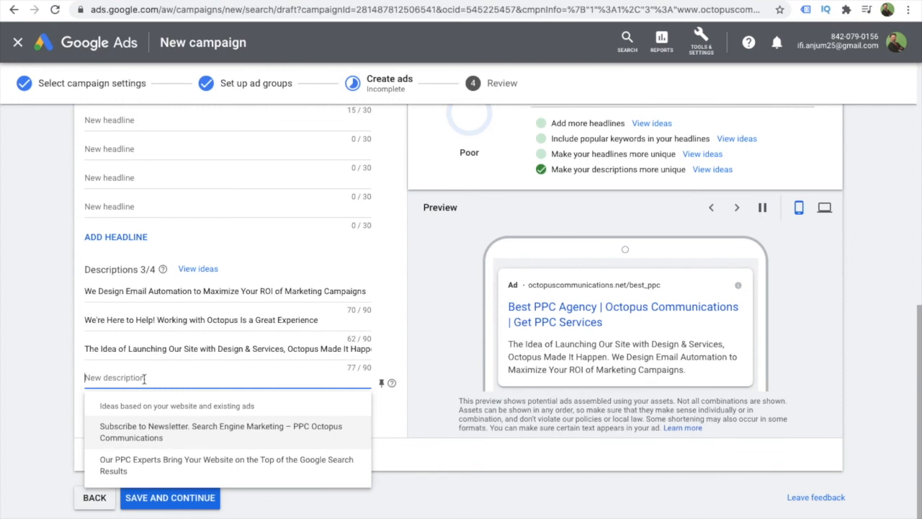
{"action": "left_click", "coordinate": [153, 465]}
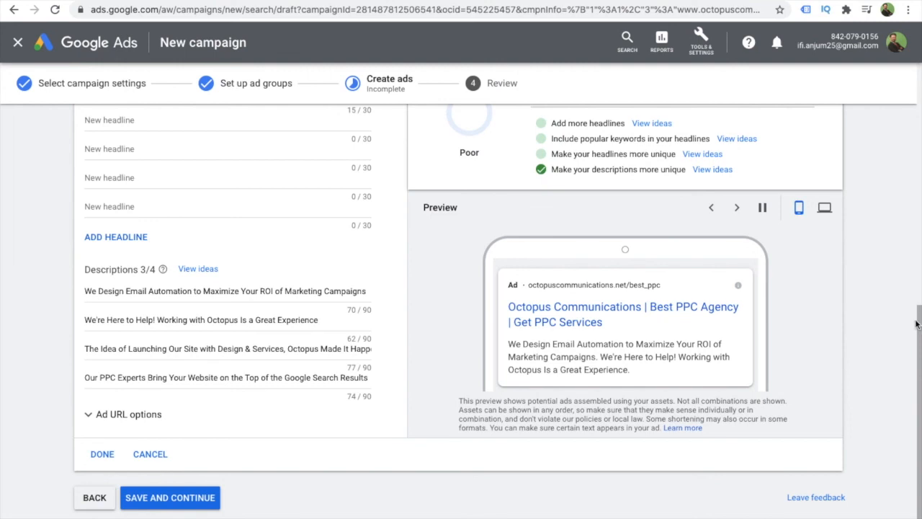
{"action": "mouse_move", "coordinate": [919, 331]}
{"action": "left_mouse_down"}
{"action": "mouse_move", "coordinate": [893, 202]}
{"action": "mouse_move", "coordinate": [909, 338]}
{"action": "left_mouse_up"}
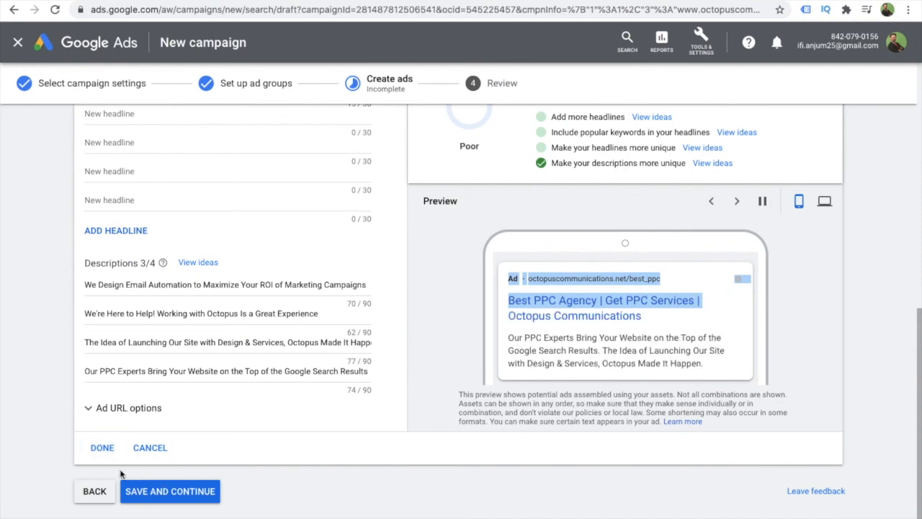
{"action": "left_click", "coordinate": [106, 448]}
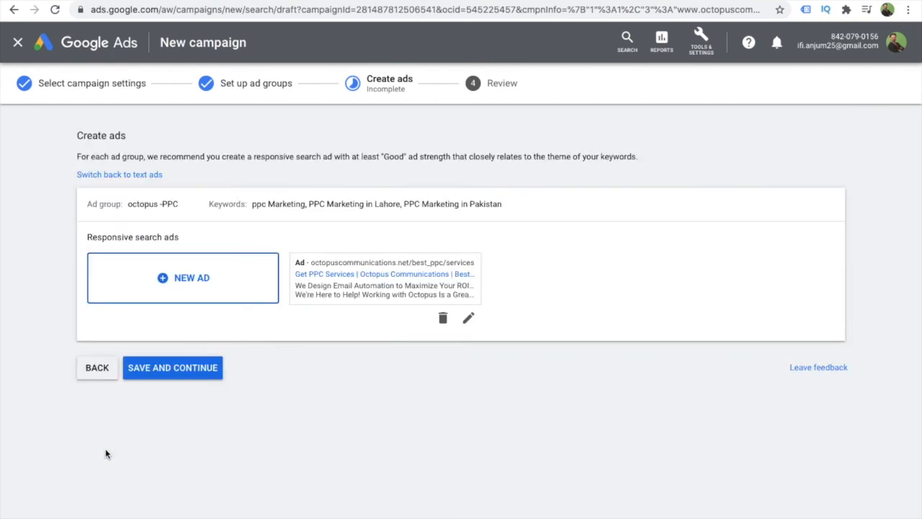